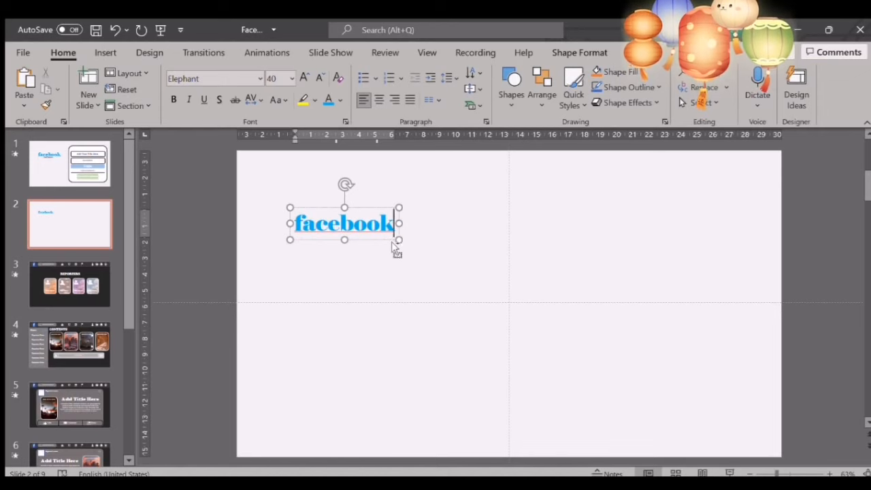
Duplicate the facebook text box, place the copy below the original, and select the copy's text for replacement.
click(387, 242)
text(d)
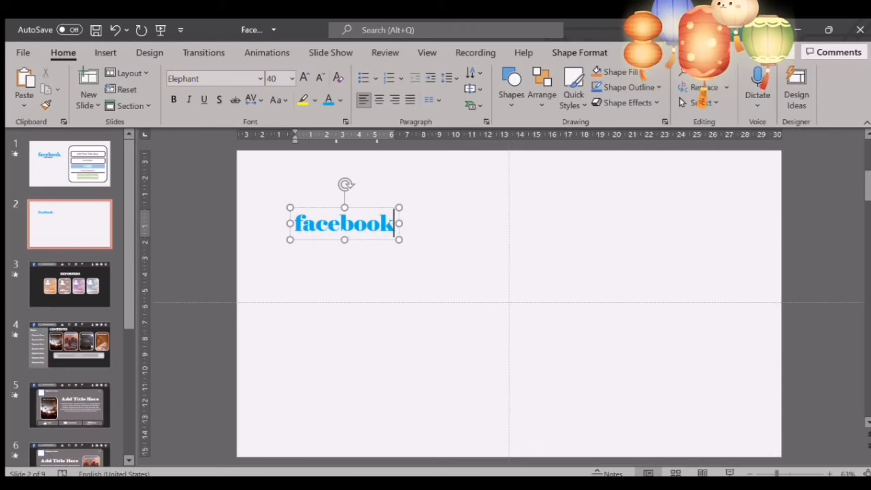
click(376, 241)
drag(376, 243, 384, 321)
double_click(312, 306)
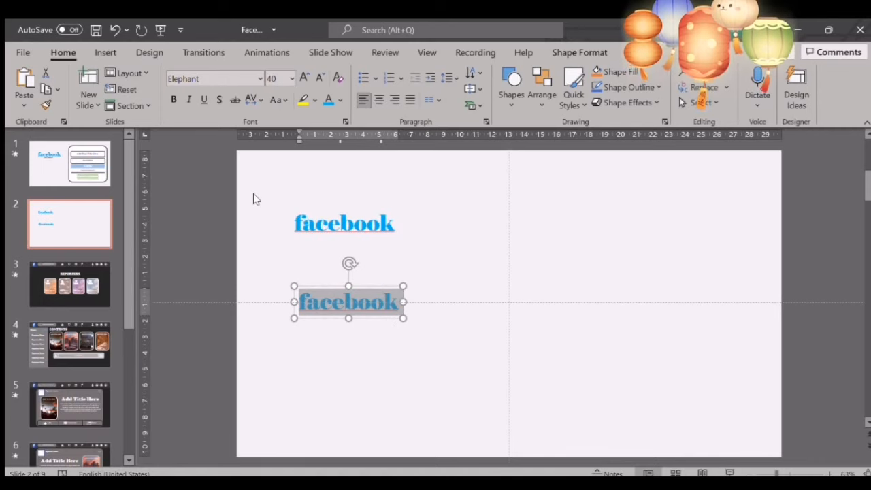
text(a)
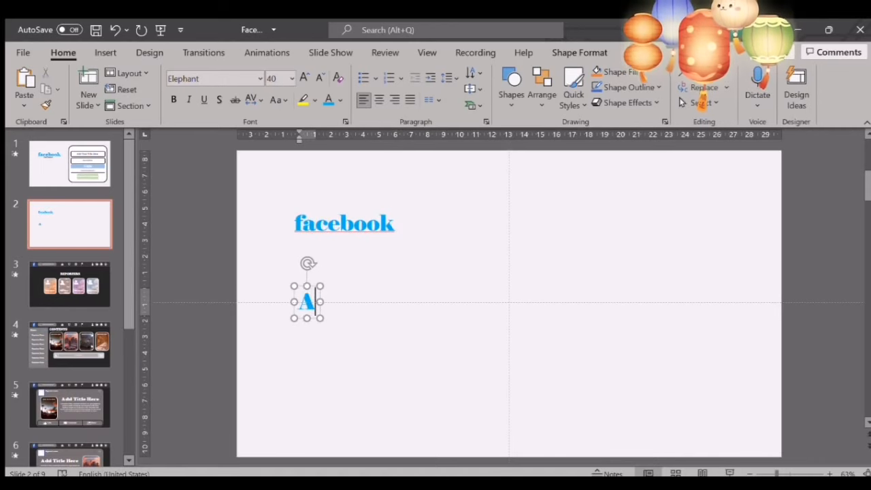
text(dd Title)
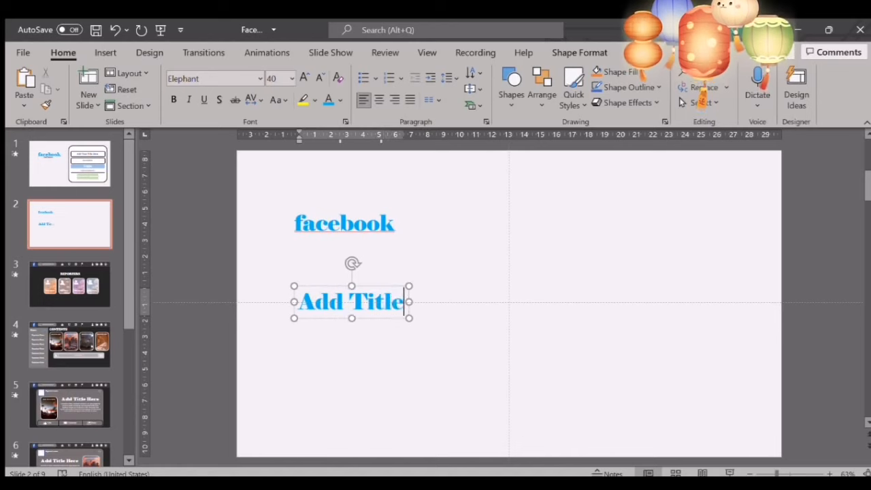
key(BackSpace)
key(BackSpace)
key(BackSpace)
key(BackSpace)
key(BackSpace)
key(BackSpace)
key(BackSpace)
key(BackSpace)
key(BackSpace)
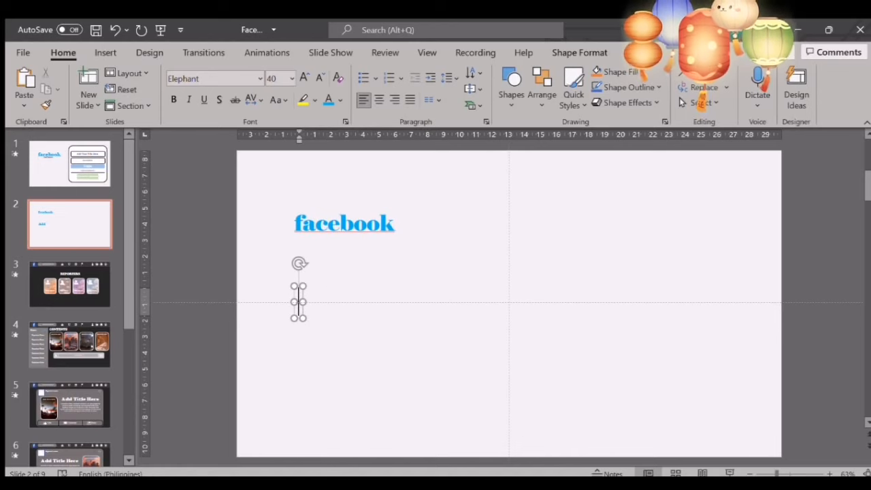
text(Subb)
key(BackSpace)
key(BackSpace)
key(BackSpace)
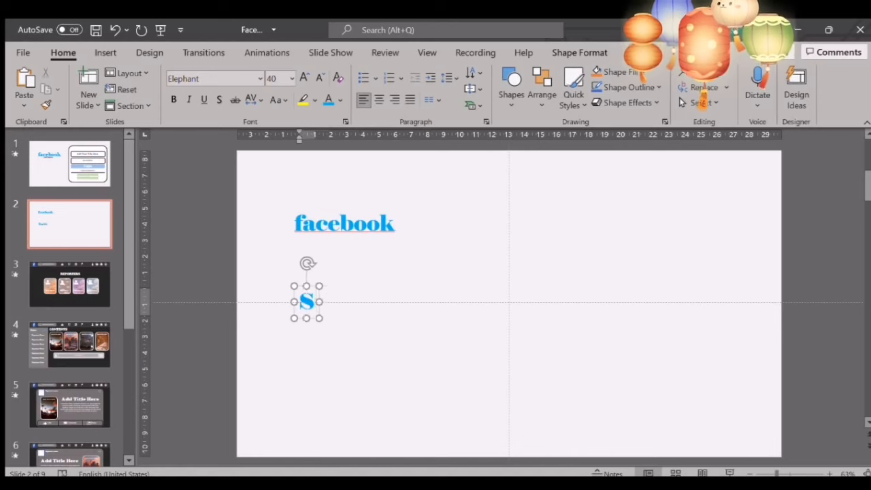
Enter "Add Subtitle Here" as the text of the duplicated text box.
text(dd)
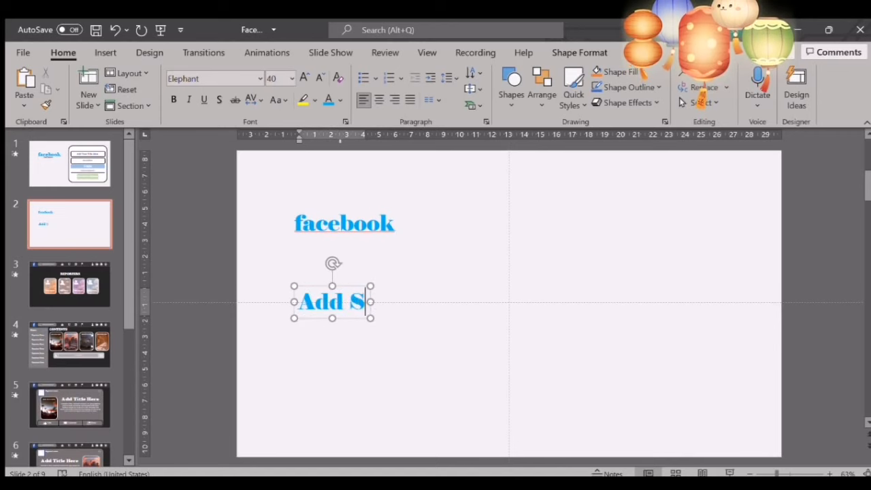
text( Subtitle)
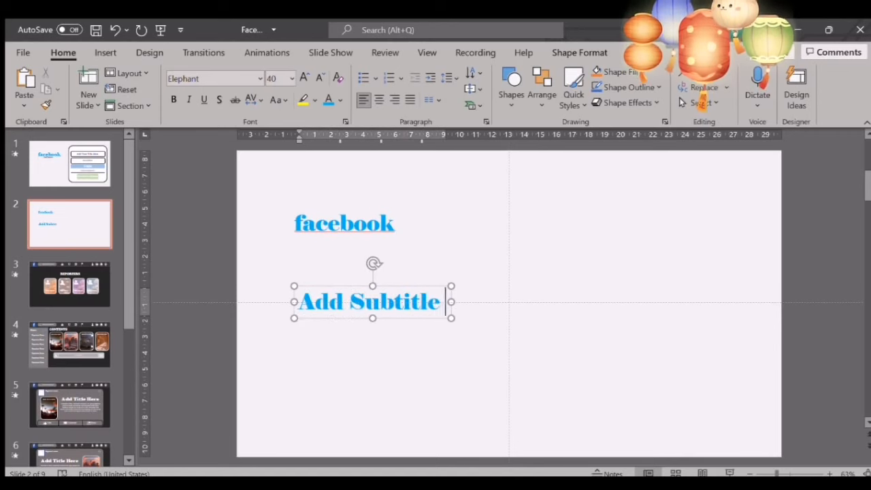
text( Here)
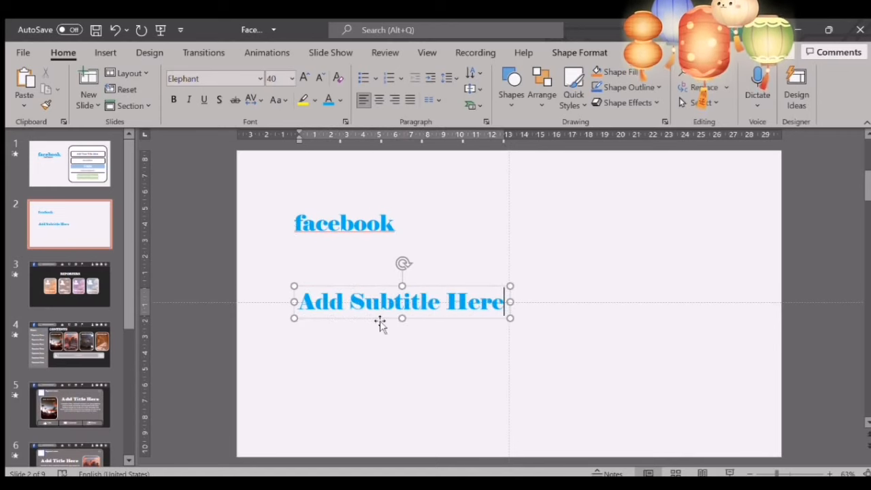
Format the subtitle in a smaller black Amasis MT Pro Medium font and move it directly beneath the facebook text.
click(380, 320)
click(265, 249)
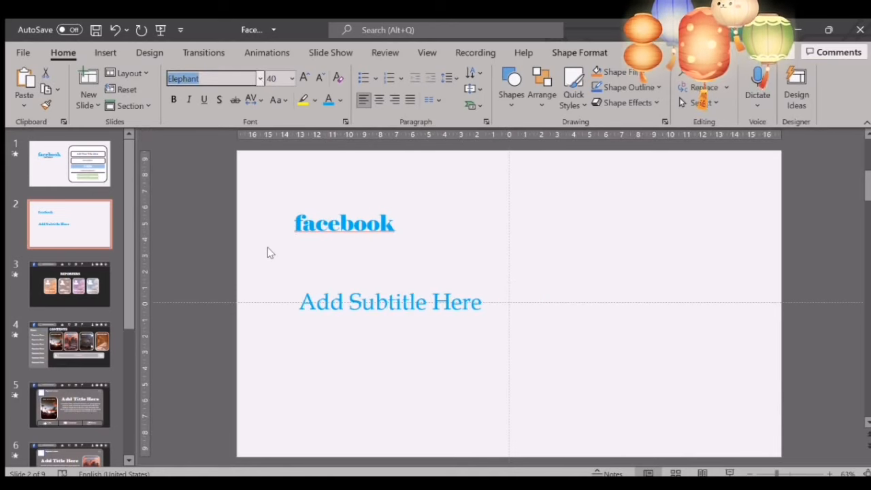
click(268, 190)
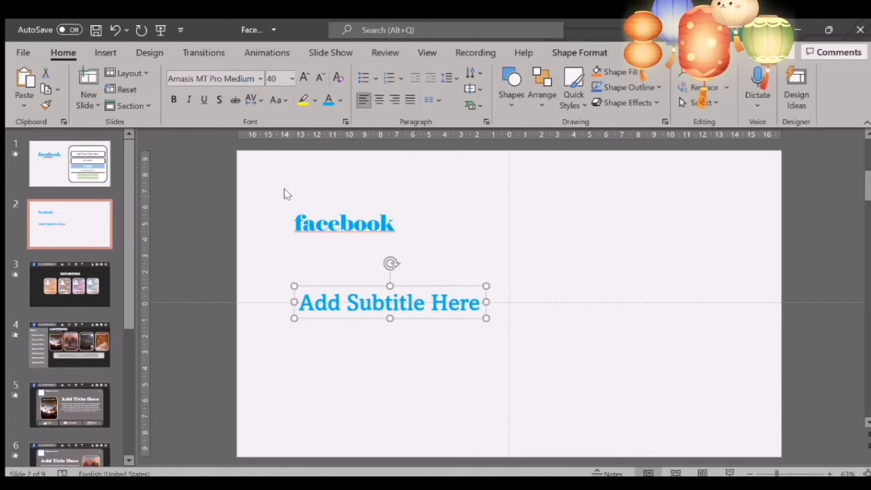
click(333, 127)
click(291, 79)
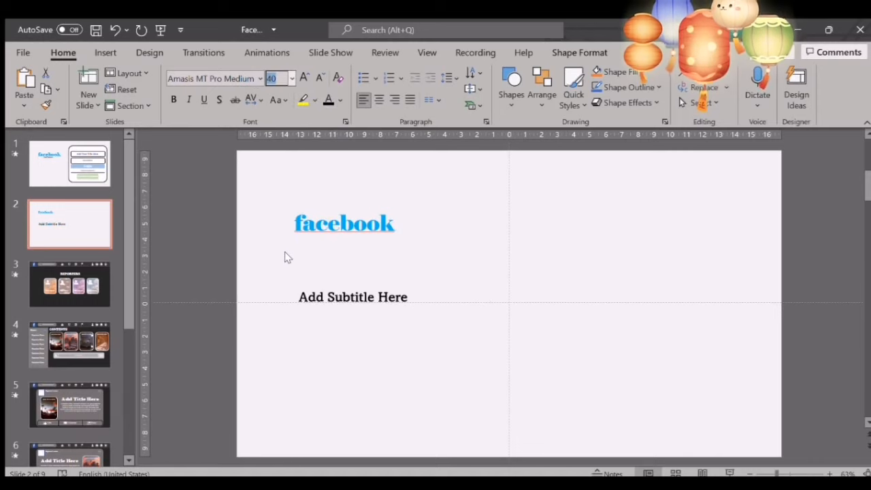
drag(353, 296, 368, 247)
Set the facebook text's font size to 60 and reposition it just above the subtitle.
click(372, 213)
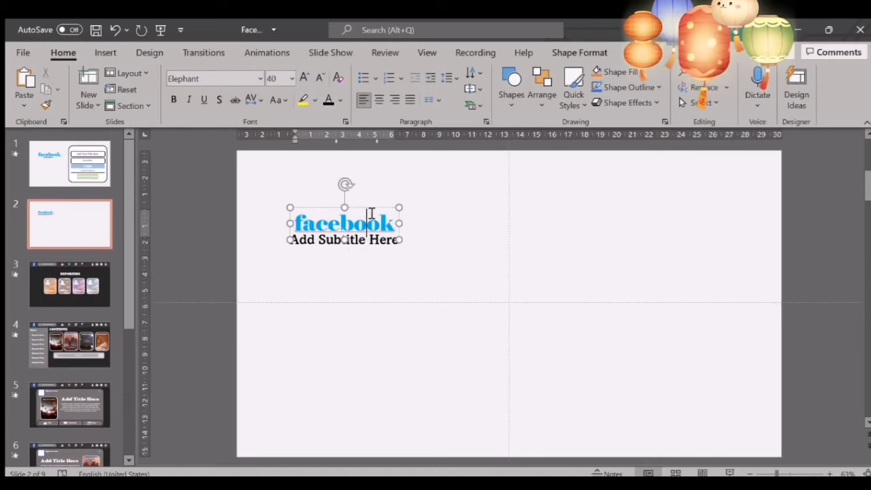
key(Escape)
click(291, 78)
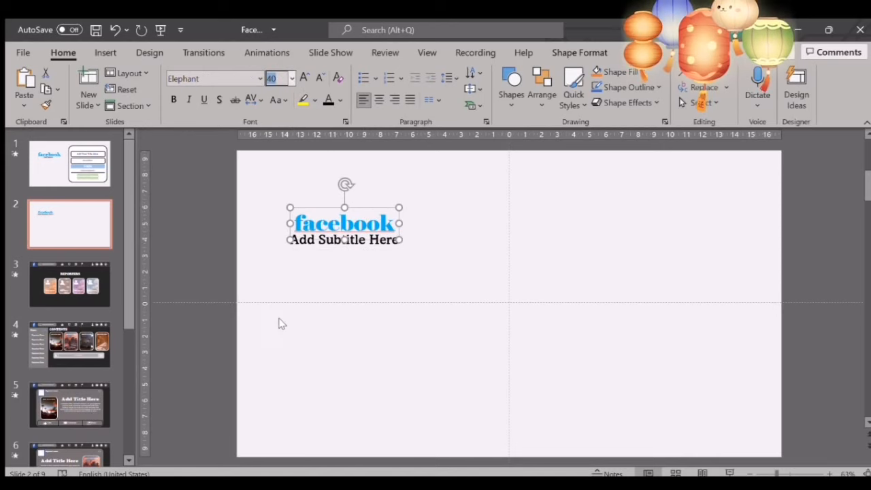
click(287, 299)
drag(438, 258, 423, 245)
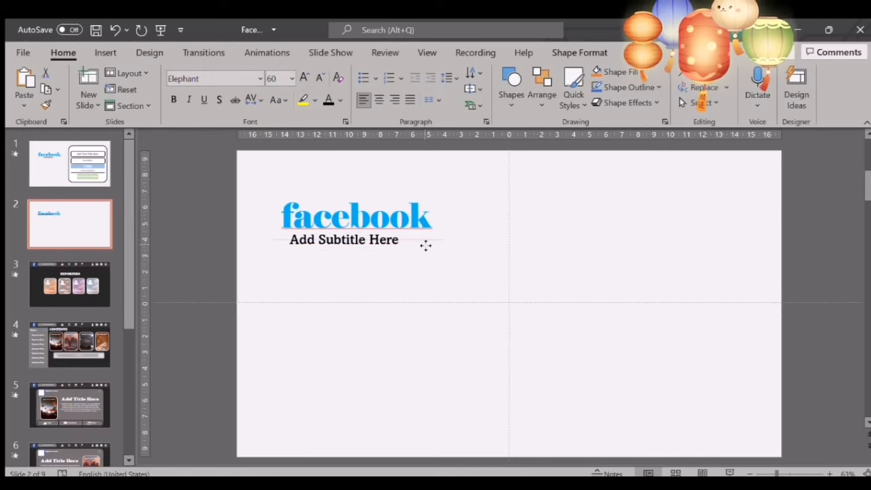
click(372, 274)
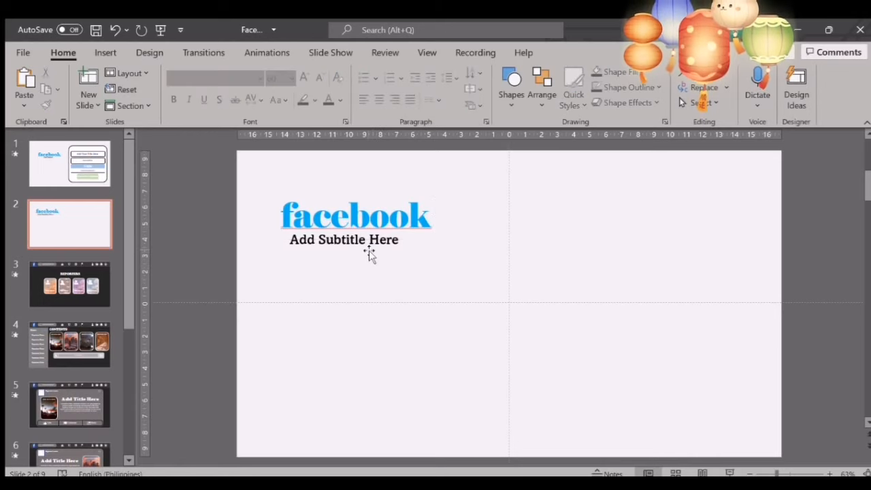
Draw a rounded rectangle about 16.45 cm high and 16.14 cm wide on the slide's right half, with slightly tighter corners.
click(512, 89)
click(552, 135)
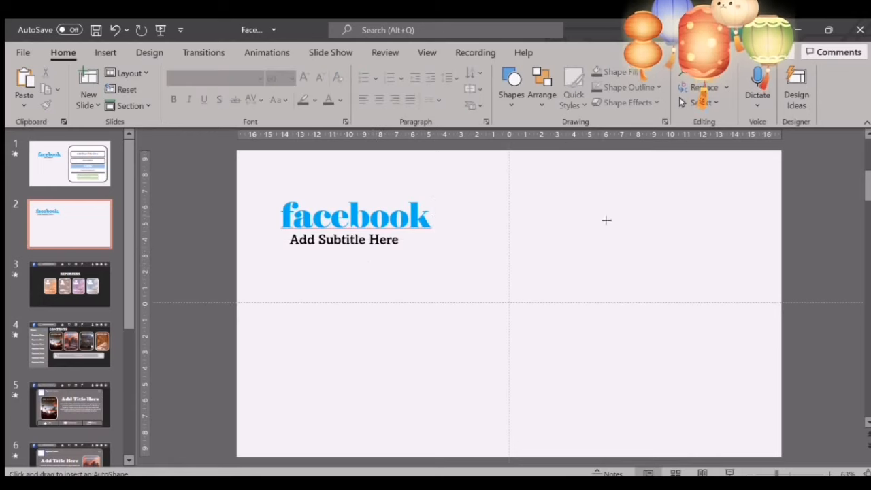
drag(505, 181, 765, 443)
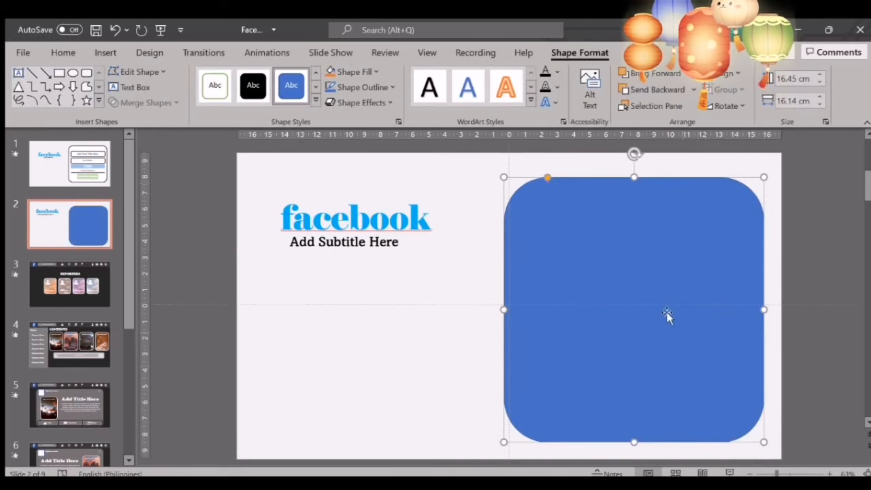
drag(547, 178, 532, 177)
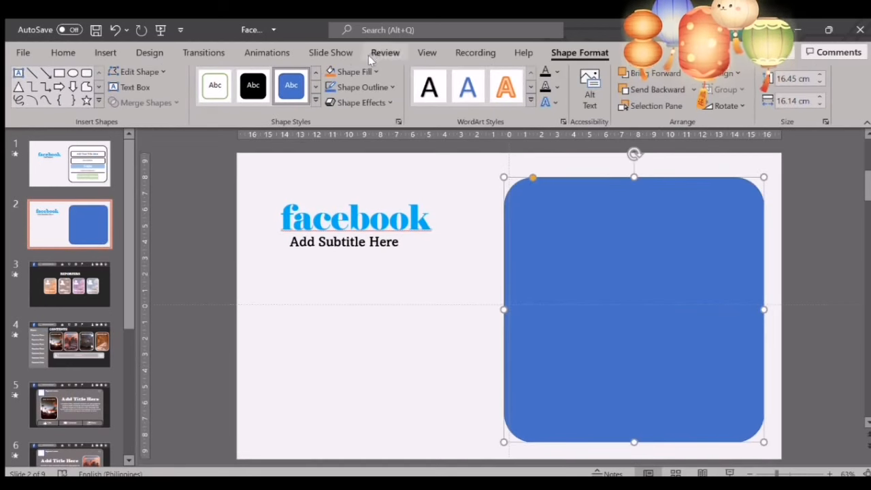
Give the large rounded rectangle a white fill and a black outline.
click(375, 72)
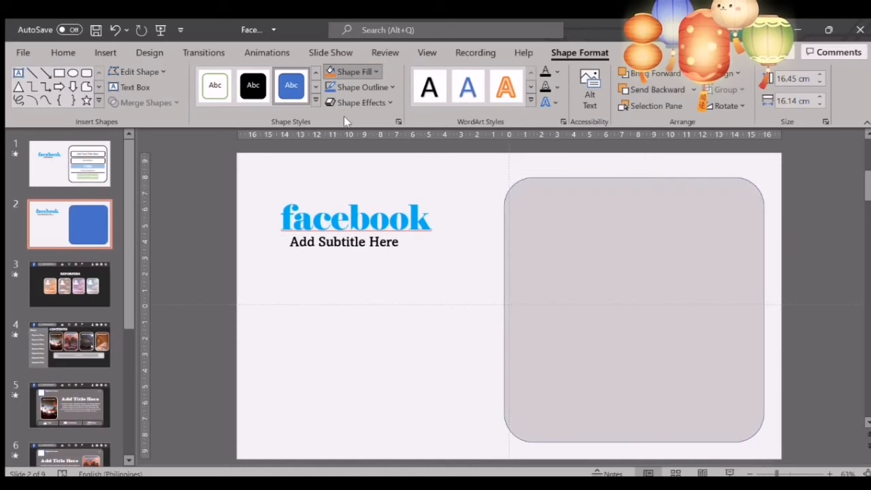
click(330, 102)
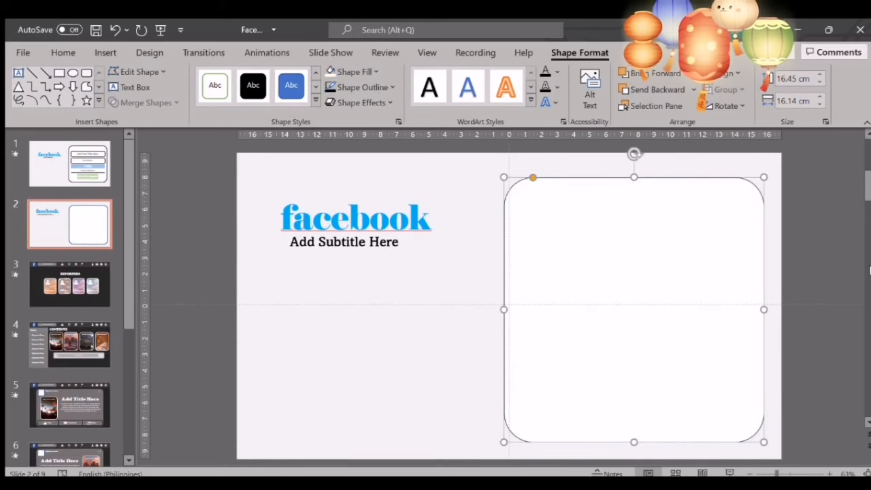
click(869, 267)
click(93, 222)
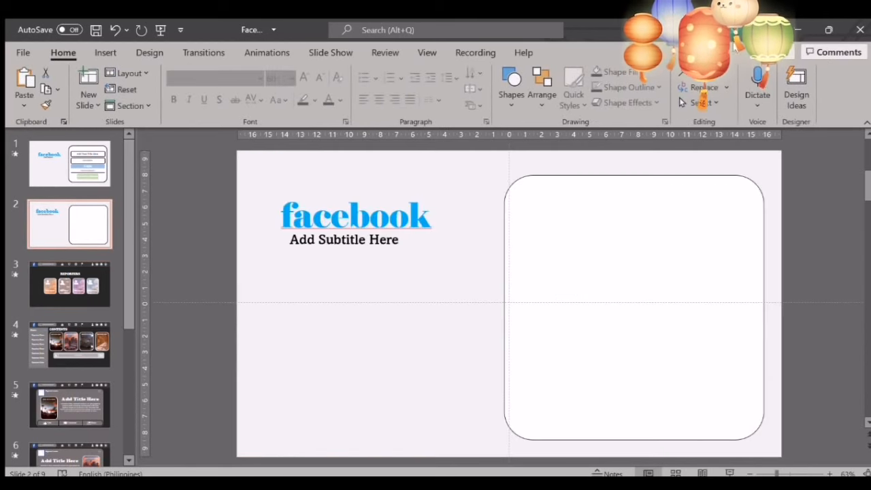
Draw a rounded bar about 14.31 cm wide and 2.68 cm high in the panel's upper part, and increase its corner rounding.
click(511, 95)
click(545, 132)
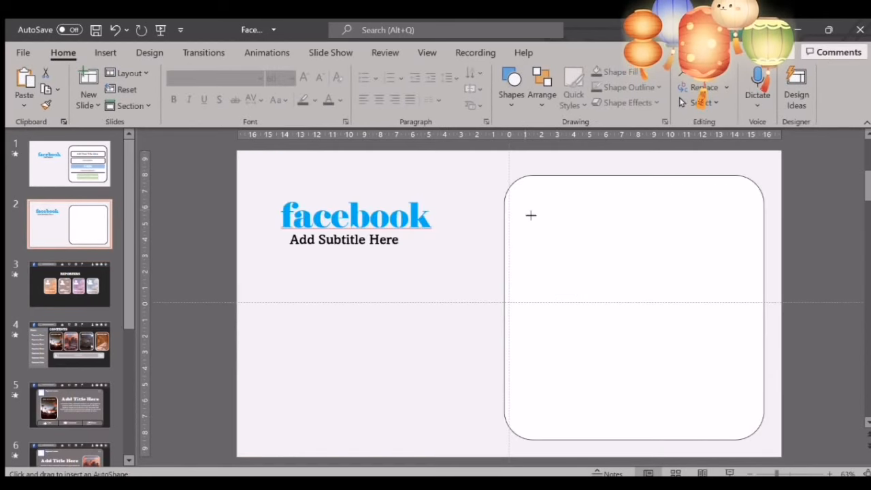
drag(523, 211, 714, 237)
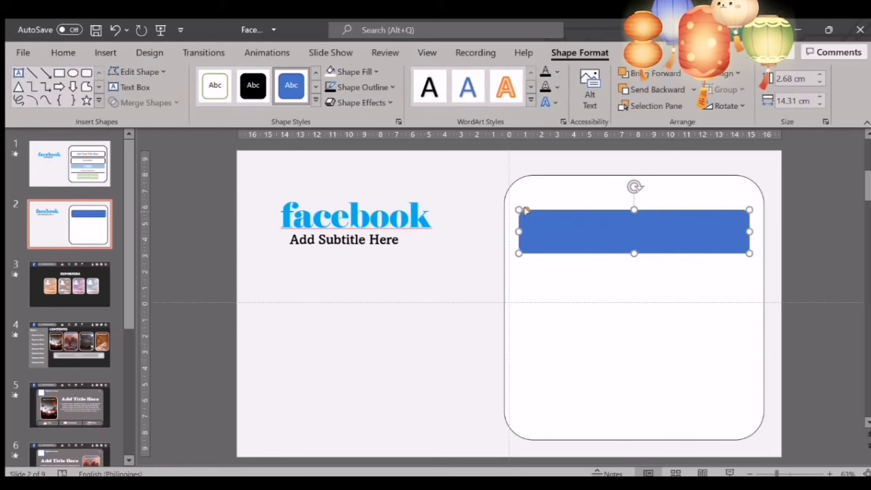
drag(524, 211, 531, 210)
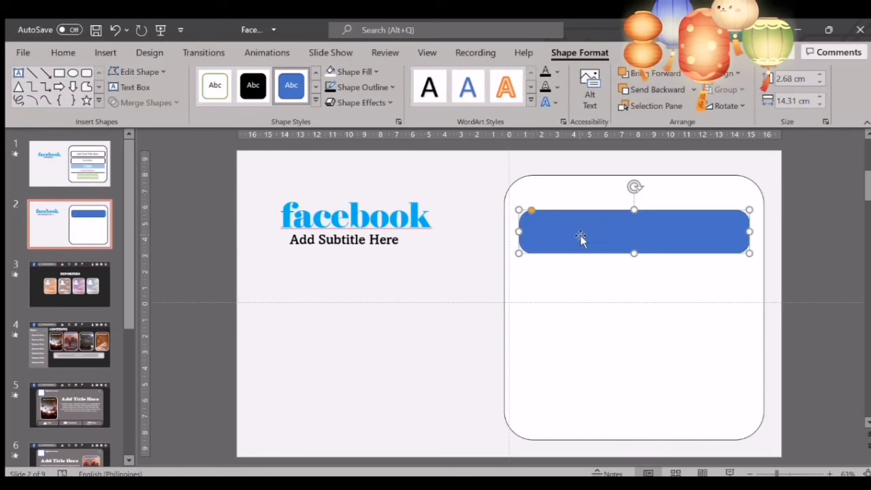
Give the bar inside the panel a white fill and a black outline.
click(350, 72)
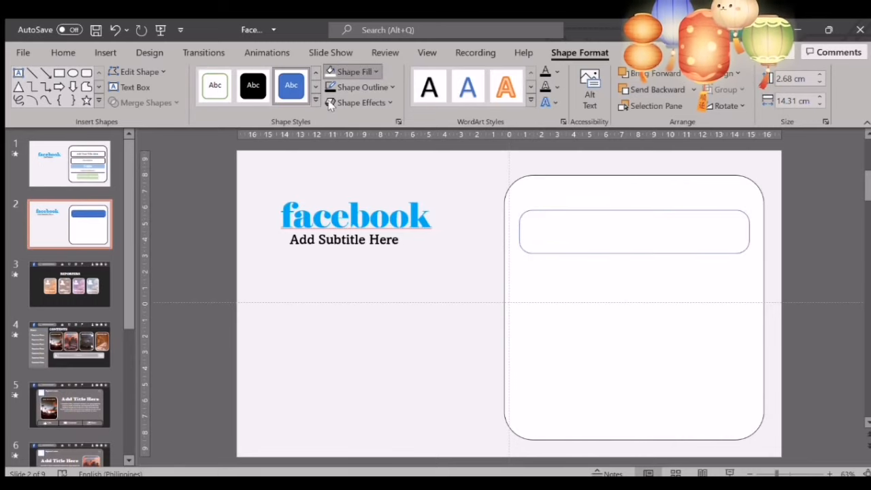
click(330, 102)
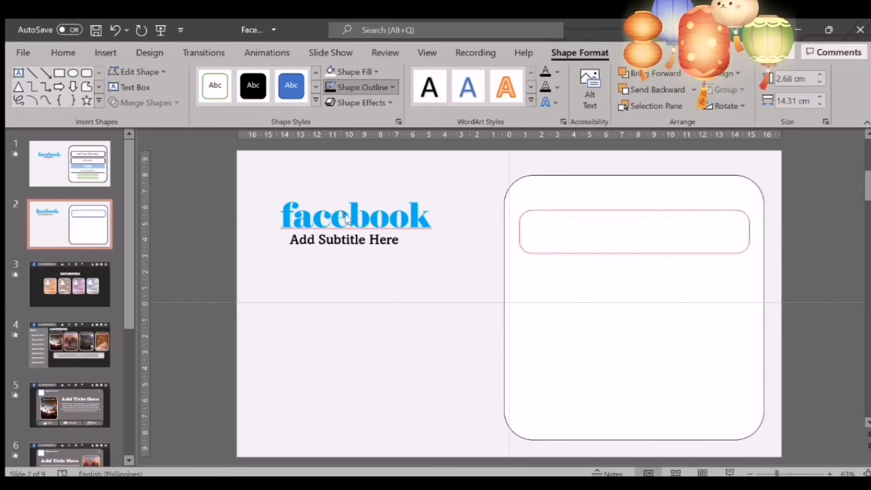
click(517, 371)
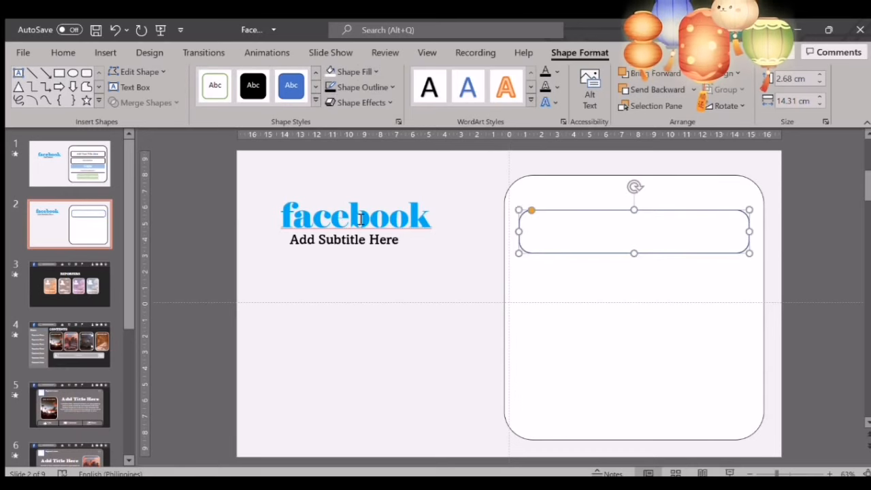
click(848, 327)
Stack two duplicates of the bar beneath it, reducing the lowest one's height to about 2.19 cm.
click(685, 256)
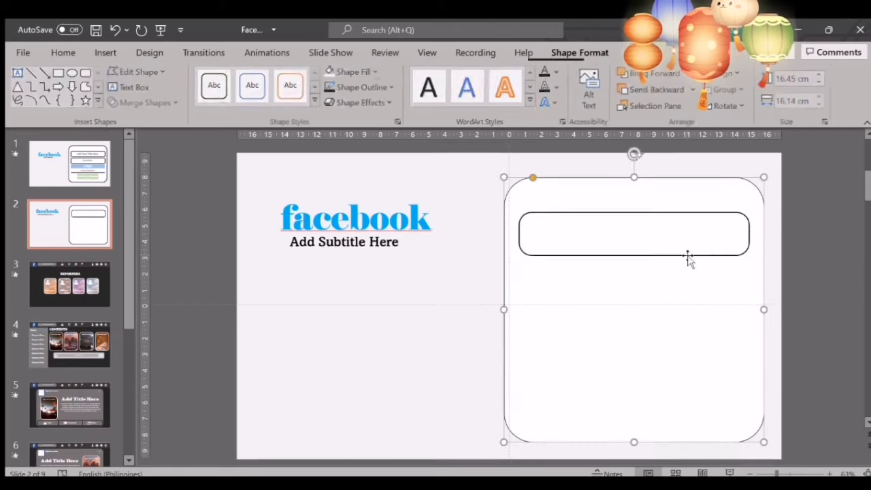
click(685, 252)
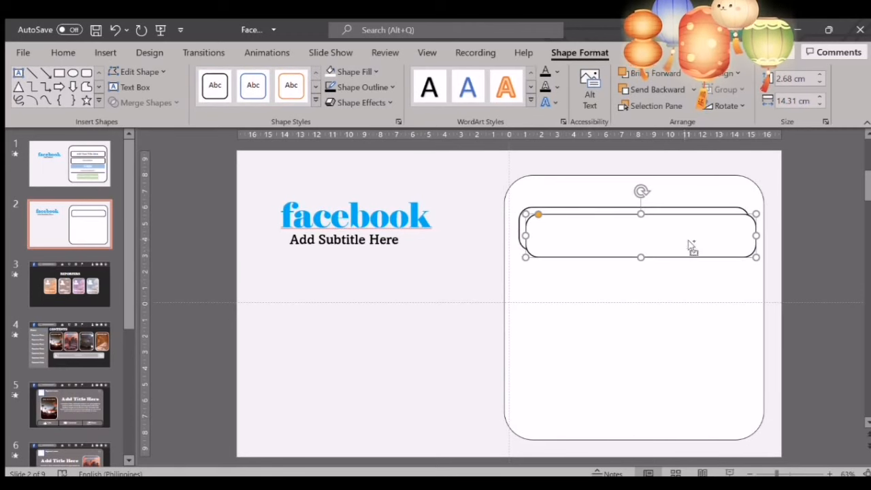
drag(684, 241, 680, 306)
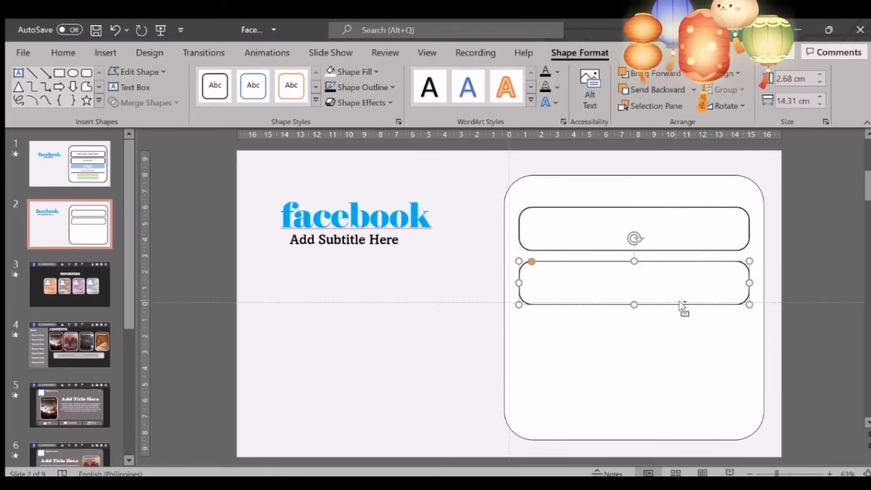
key(ctrl+d)
mouse_move(632, 362)
mouse_down()
mouse_move(644, 348)
mouse_move(637, 351)
mouse_up()
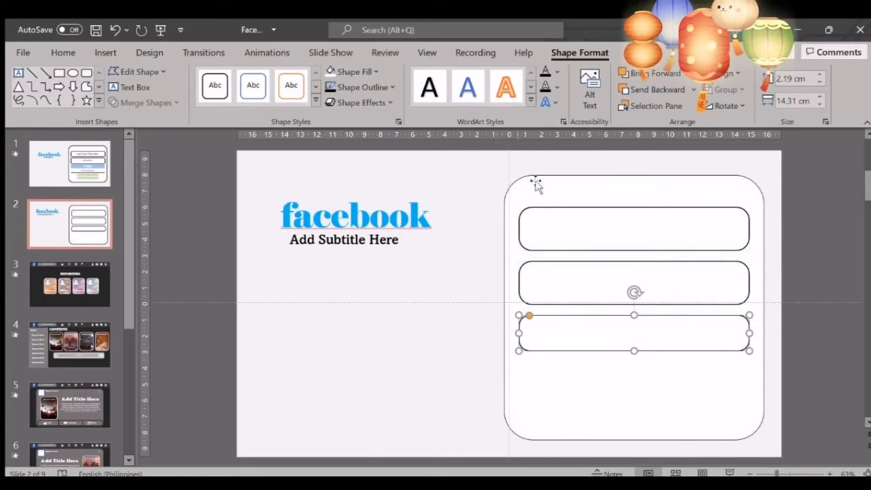
Move all three bars together slightly up and to the right inside the panel.
click(598, 243)
shift+click(605, 271)
shift+click(608, 340)
drag(608, 230, 613, 221)
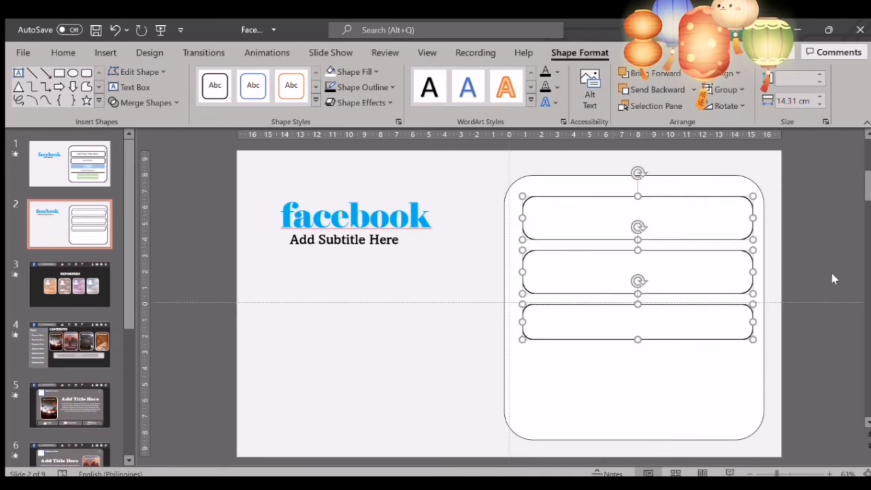
click(829, 272)
Fill the lowest bar in the panel with light blue and remove its outline.
click(643, 304)
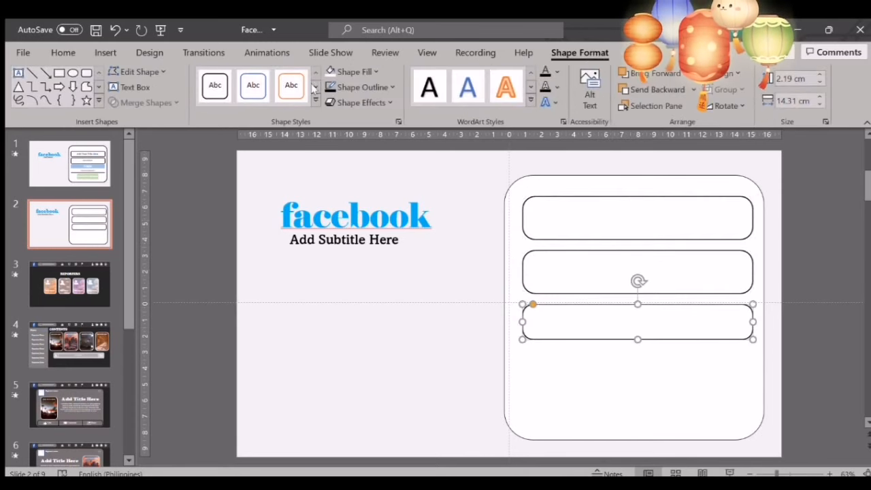
click(348, 72)
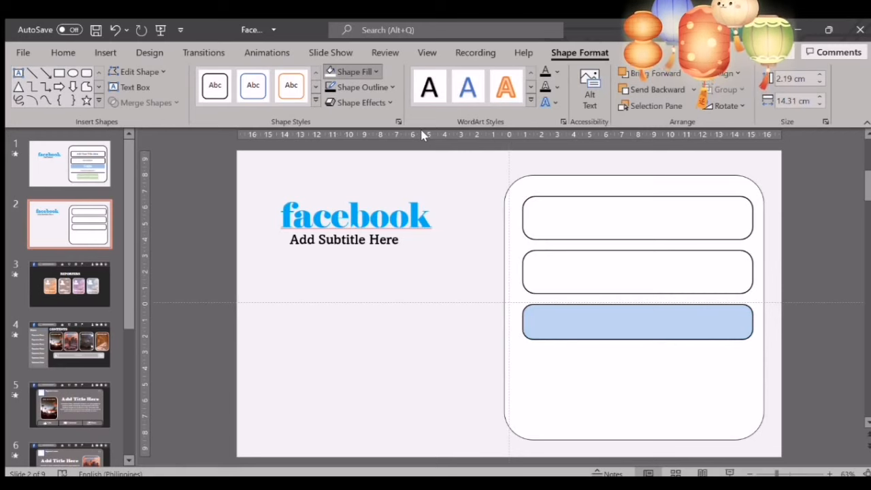
click(348, 87)
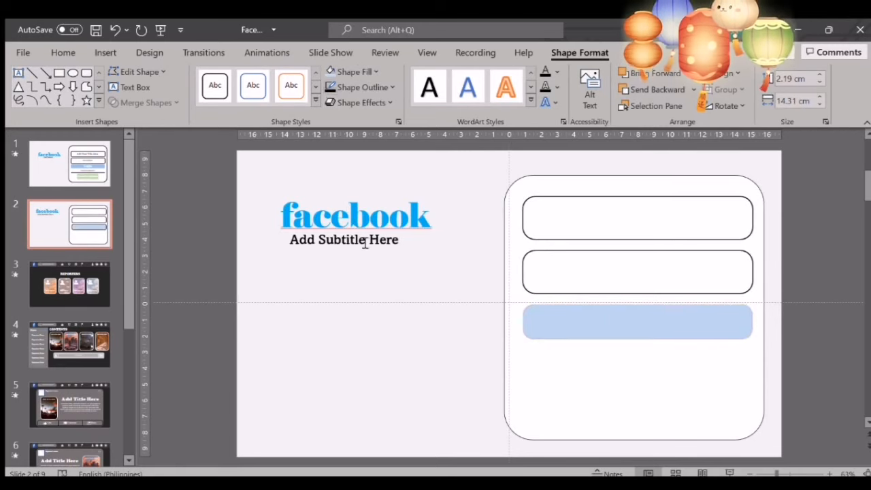
Add the text "Login" inside the light blue bar in the Amasis MT Pro Medium font.
double_click(635, 319)
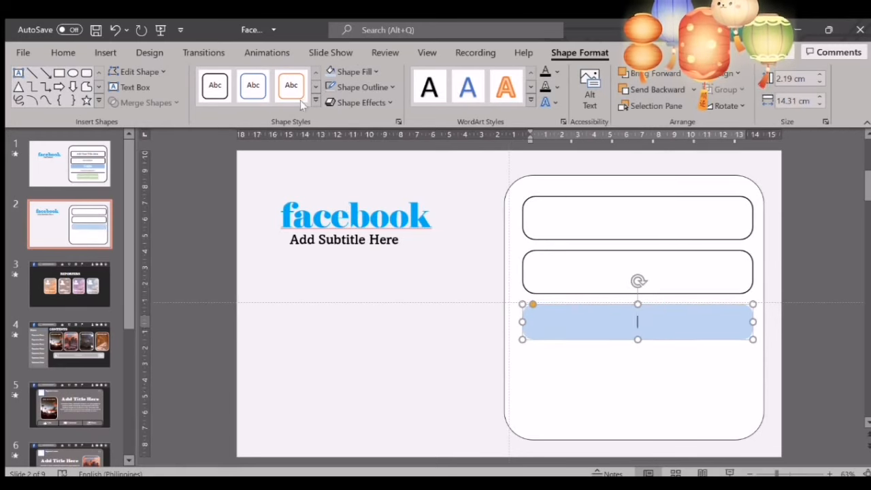
click(61, 53)
click(259, 79)
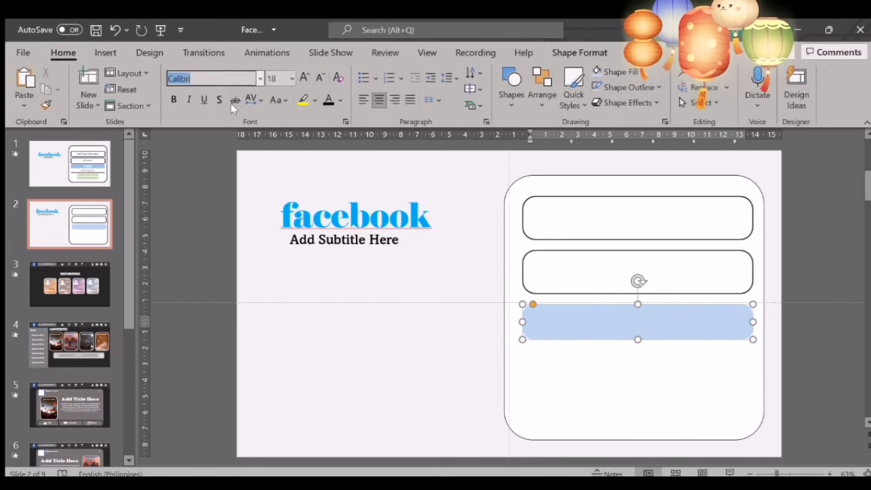
click(227, 177)
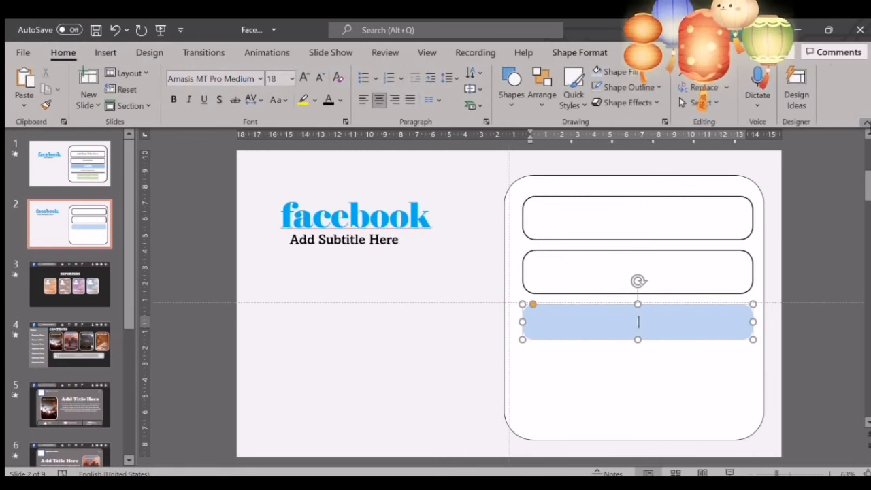
text(Login)
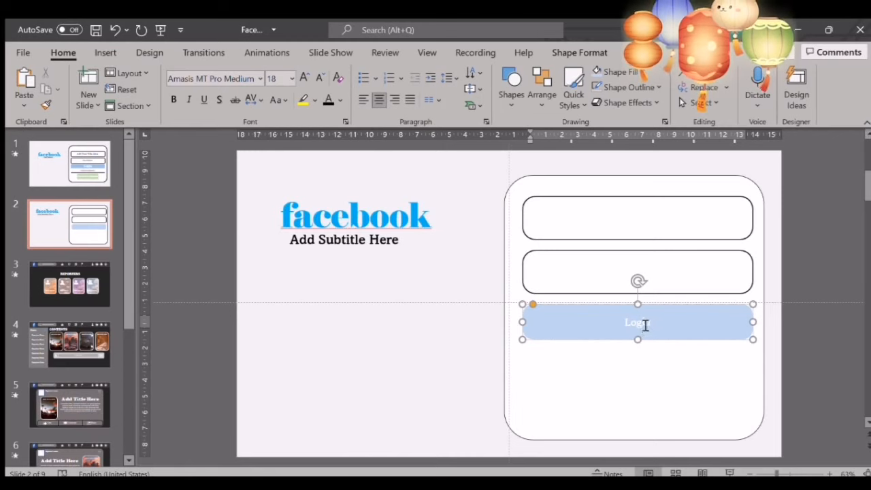
Enlarge the Login text in the light blue bar.
double_click(645, 323)
click(291, 80)
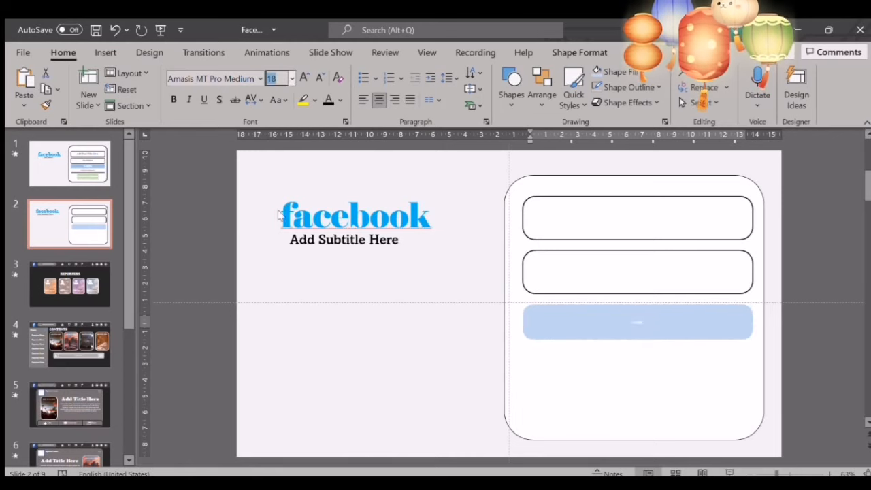
click(272, 316)
click(844, 359)
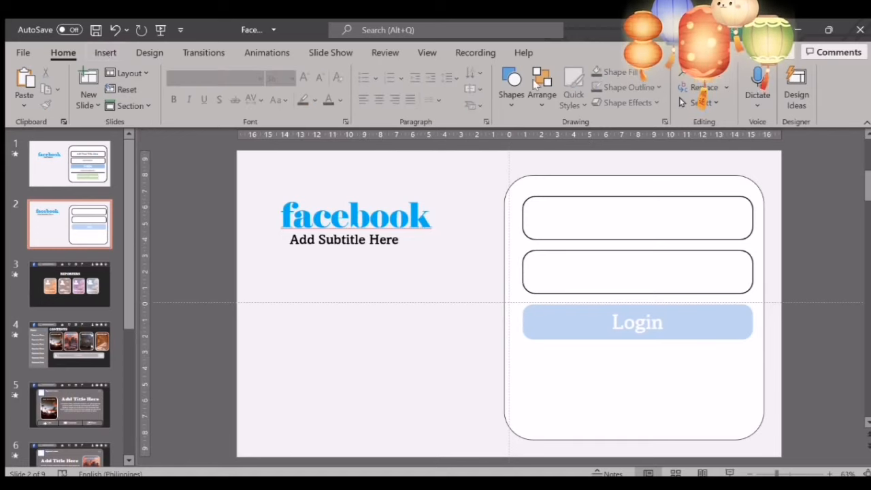
Draw a horizontal line about 13.84 cm long below the Login bar and make it black.
click(512, 94)
click(517, 171)
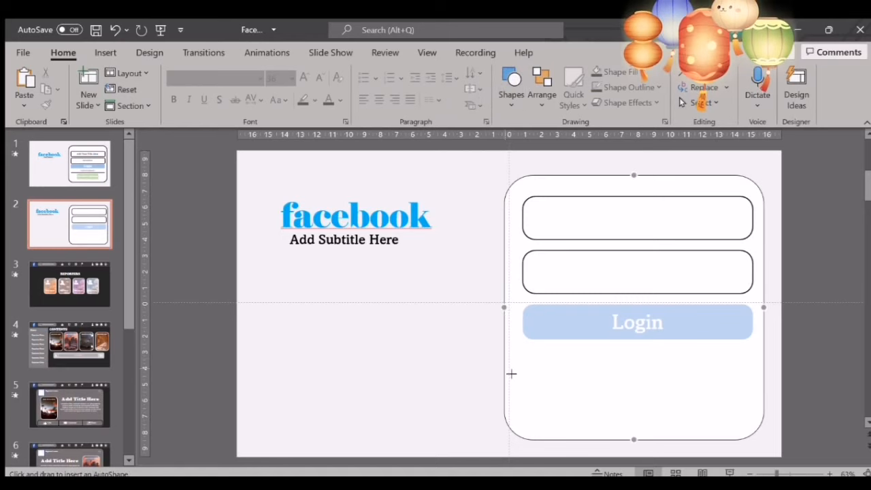
mouse_move(528, 386)
mouse_down()
mouse_move(758, 381)
mouse_move(748, 386)
mouse_up()
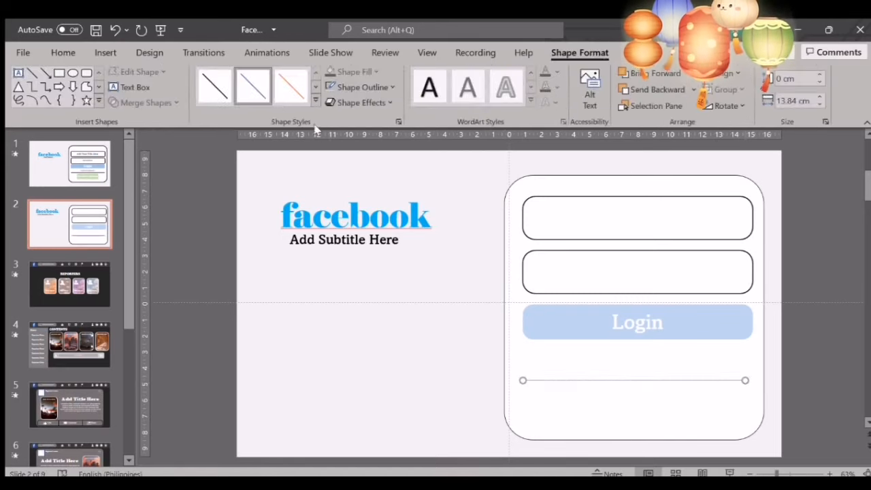
click(500, 385)
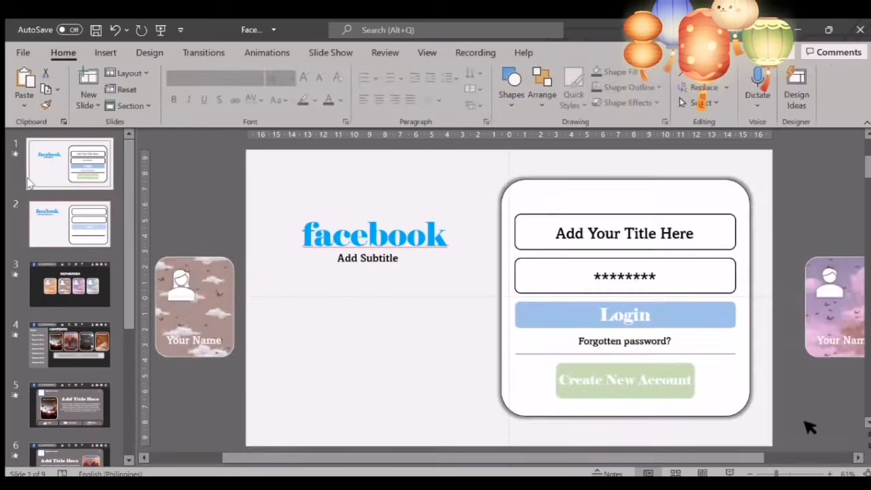
Add a "Forgotten password?" text box on slide 2 in Amasis MT Pro Medium, size 20, and centre it just above the black line.
click(169, 162)
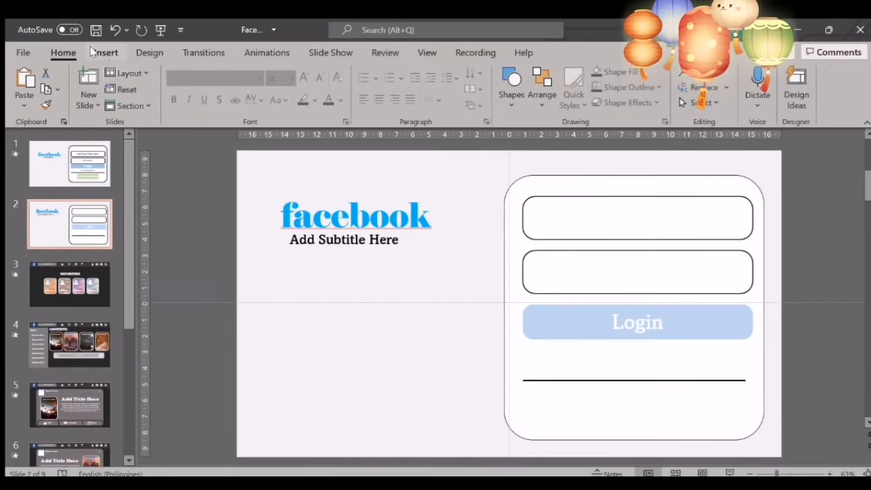
click(94, 53)
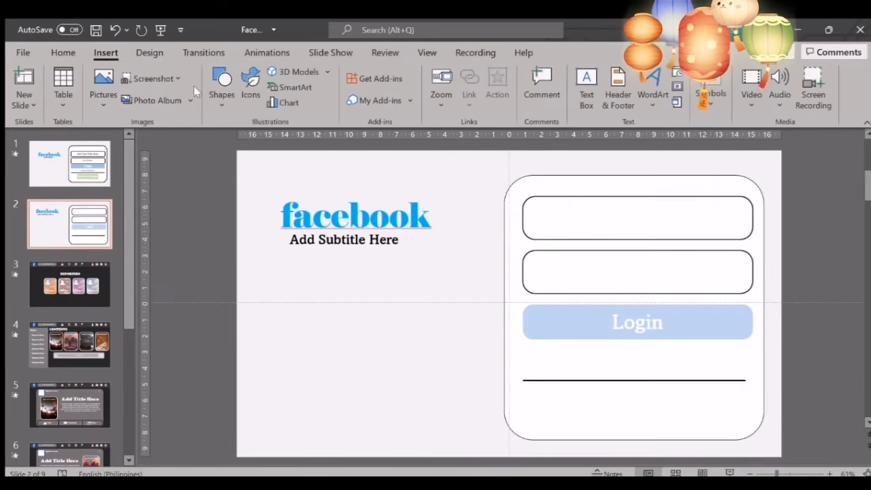
click(577, 106)
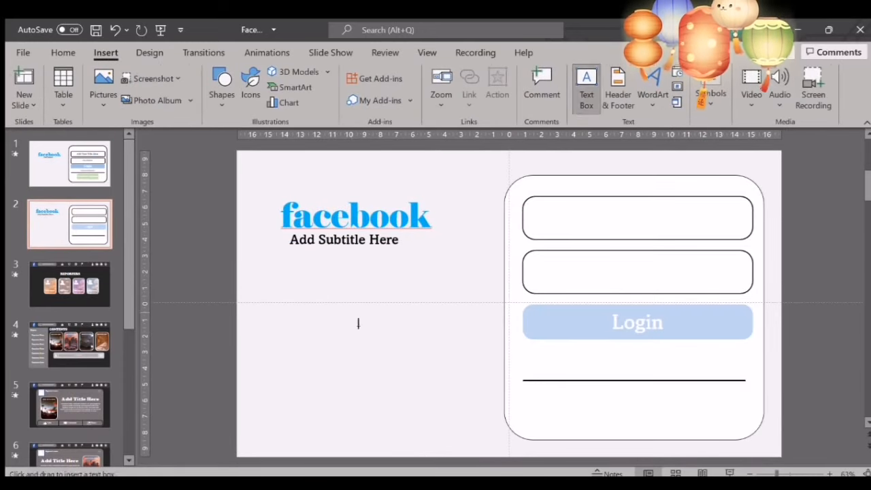
click(357, 320)
click(223, 179)
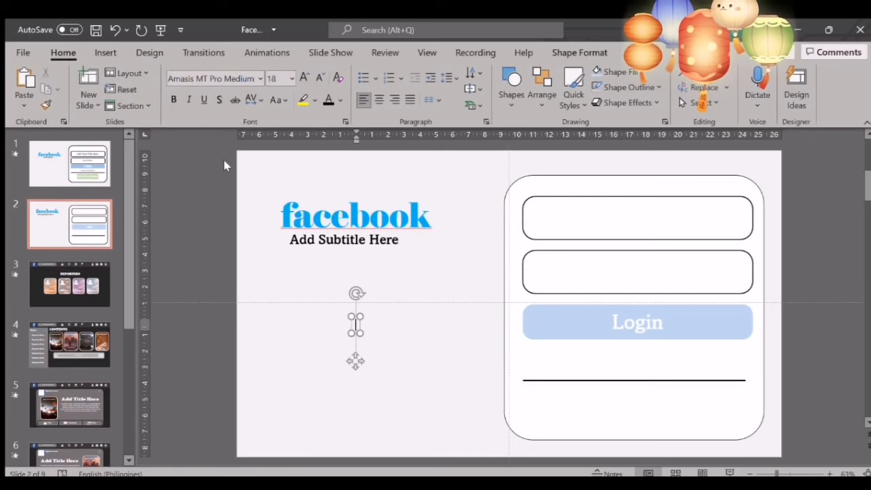
click(291, 79)
text(20)
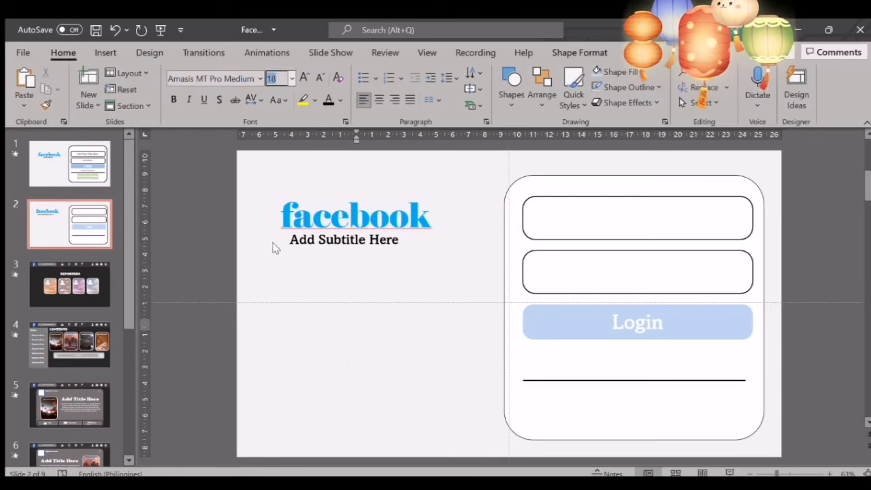
key(Return)
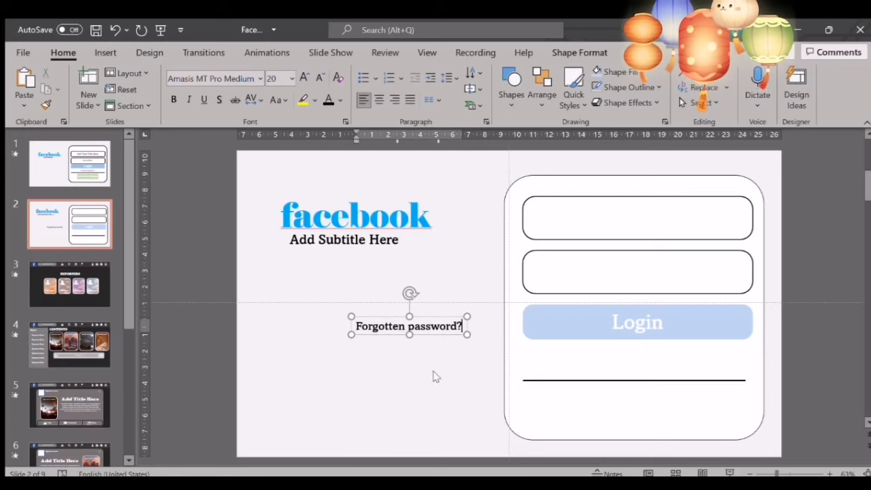
drag(431, 345, 658, 381)
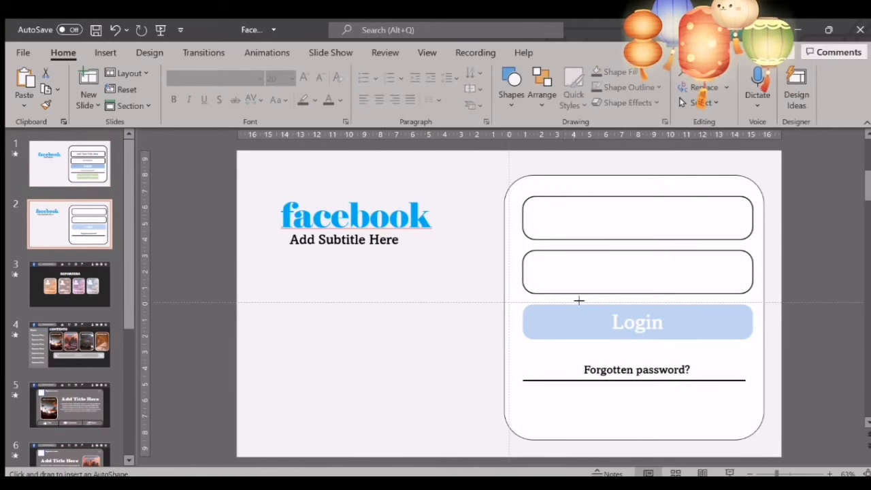
Draw a rounded rectangle about 9.65 cm wide and 2.75 cm high below the black line and fill it light green.
drag(555, 406, 711, 441)
drag(647, 408, 647, 395)
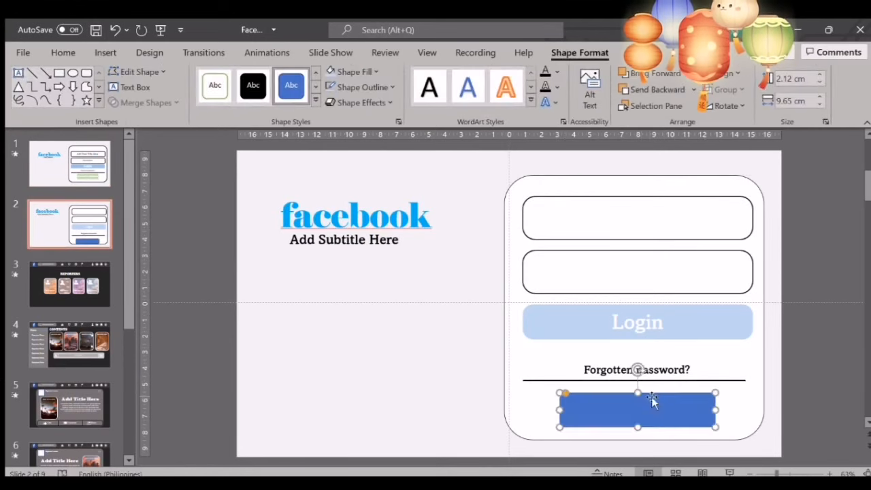
mouse_move(643, 428)
mouse_down()
mouse_move(644, 441)
mouse_move(647, 416)
mouse_move(645, 440)
mouse_up()
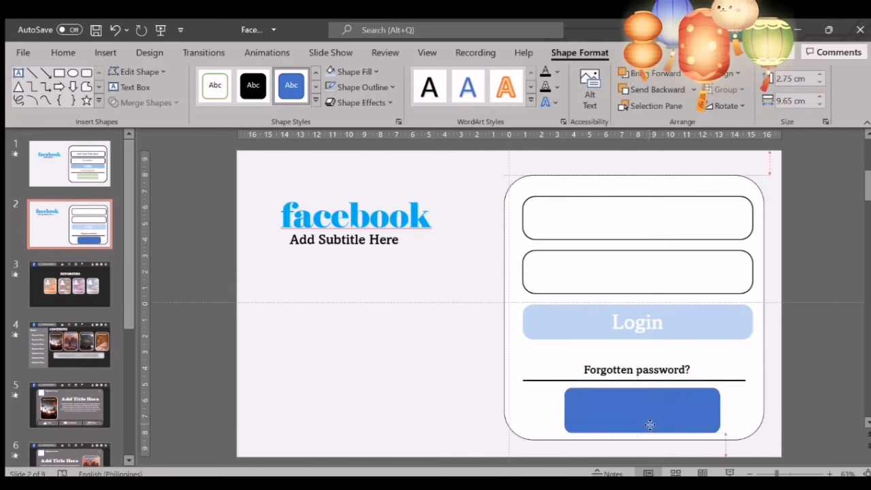
click(354, 72)
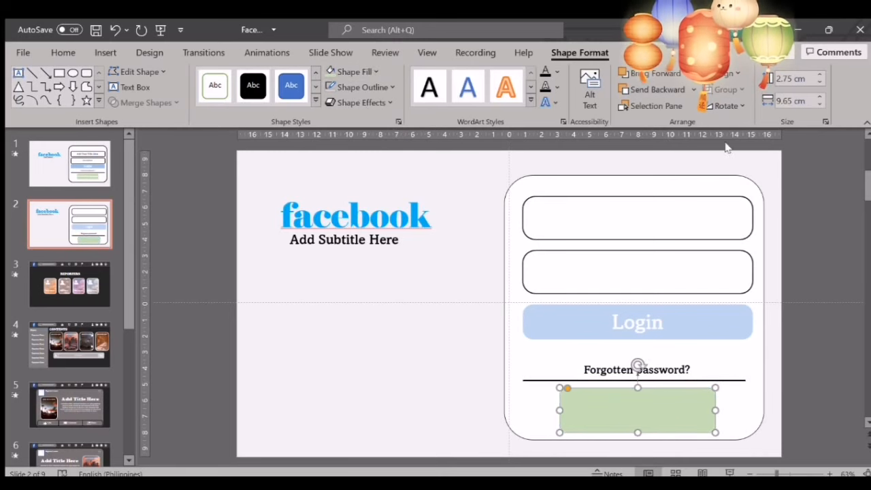
key(Return)
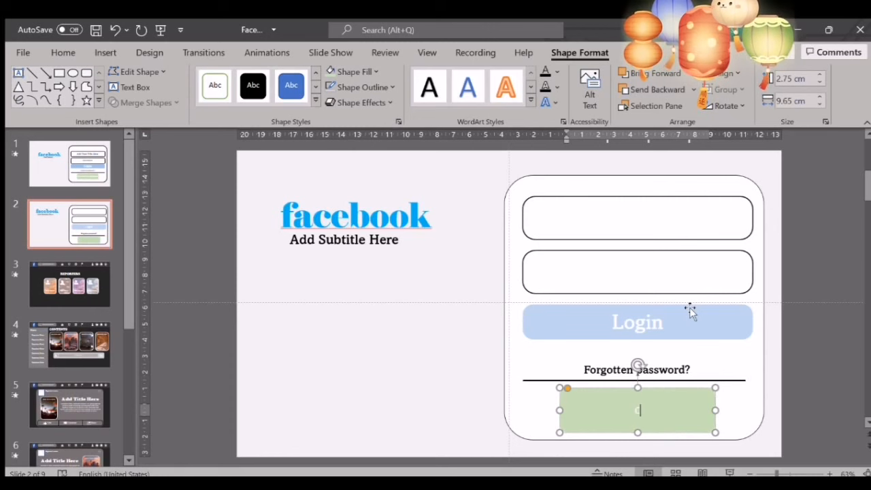
click(75, 165)
click(77, 221)
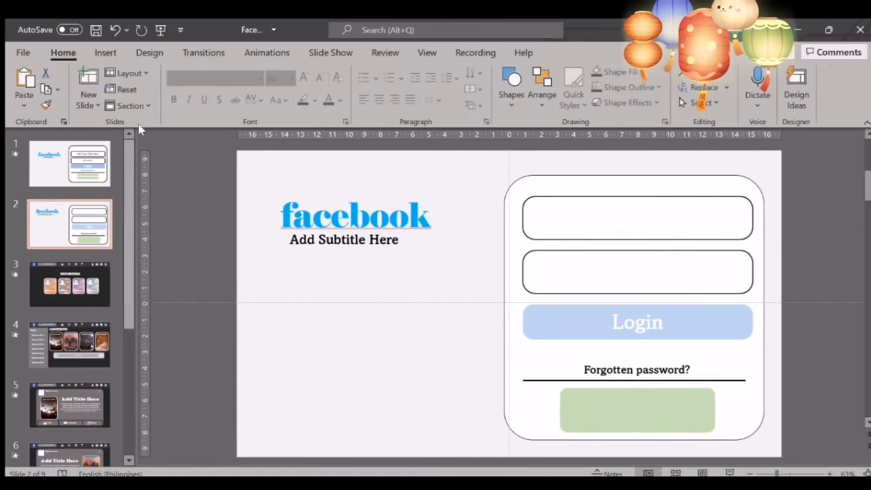
Label the light green rectangle "Create New Account" in the Elephant font and enlarge the text while keeping it on one line.
click(102, 52)
click(614, 416)
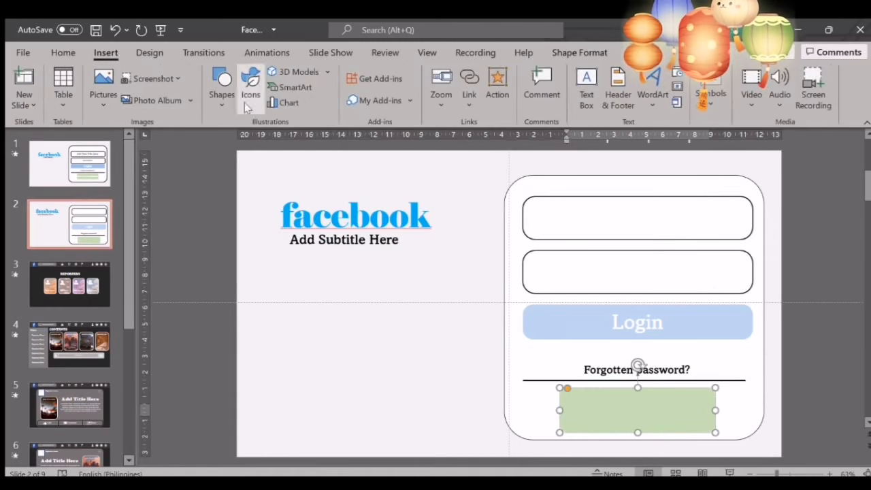
click(71, 52)
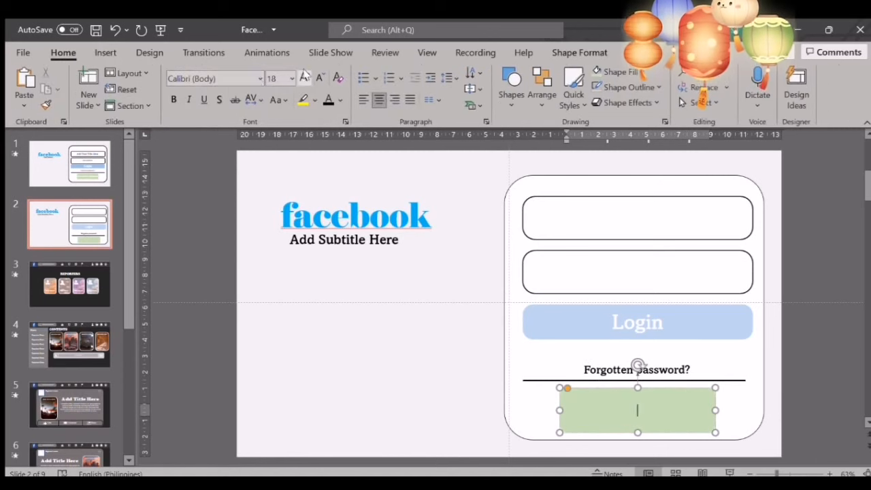
click(228, 183)
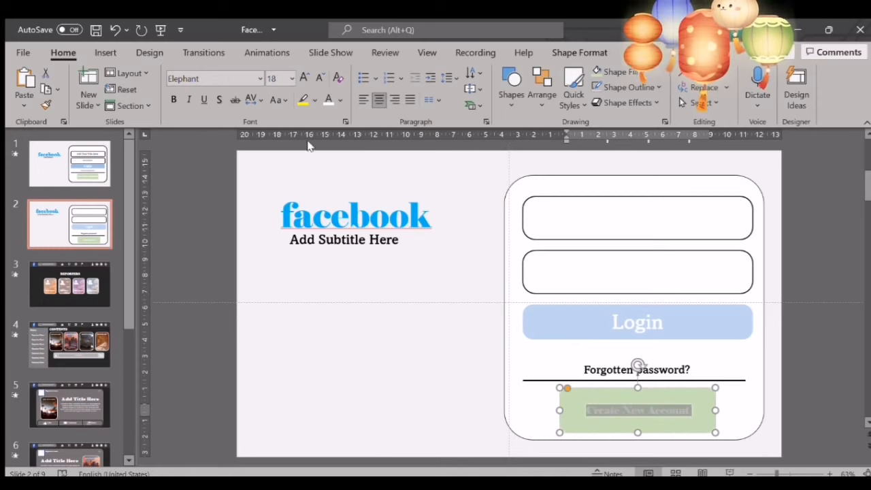
click(291, 79)
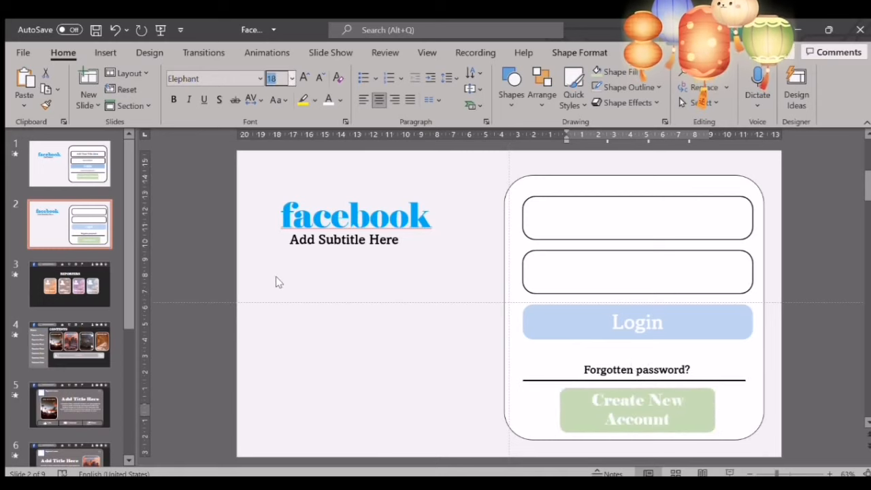
key(Escape)
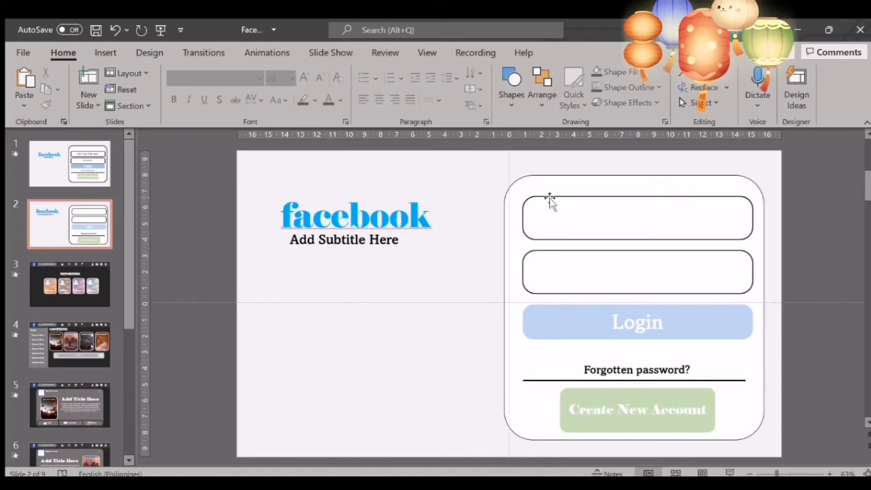
Insert a text box reading "Add Your Title Here" below the subtitle in Amasis MT Pro Medium, size 28.
click(105, 52)
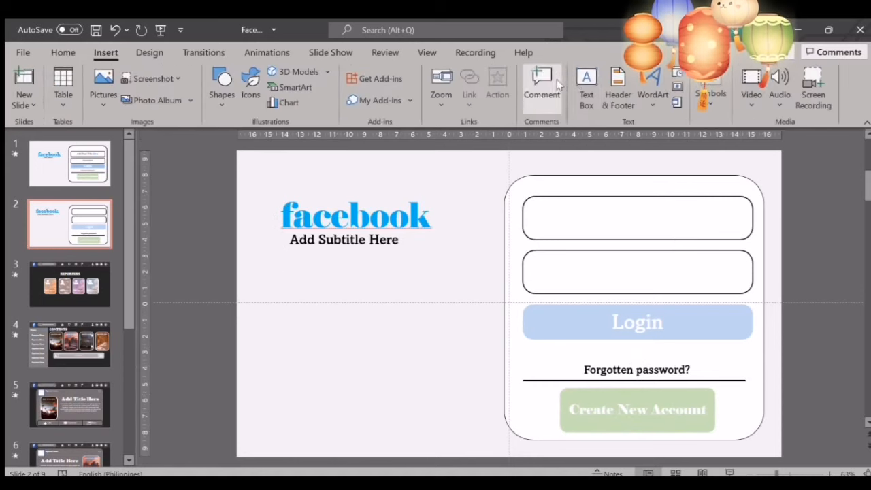
click(583, 88)
click(399, 292)
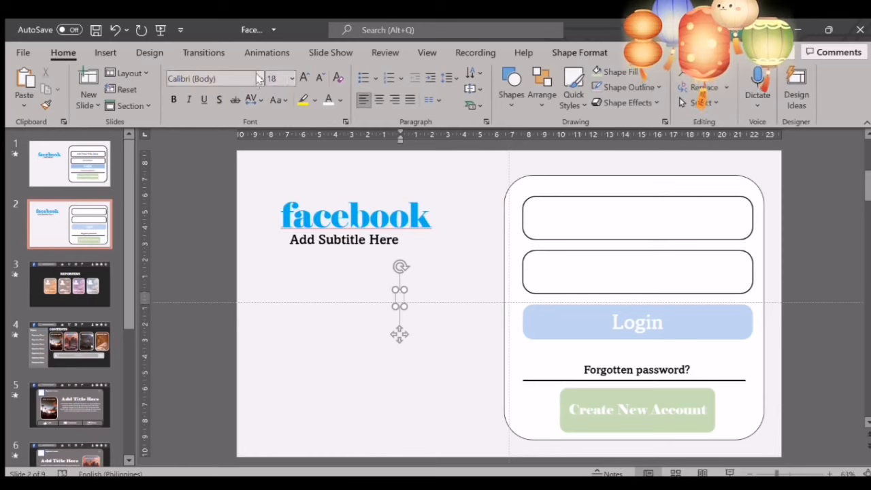
key(Escape)
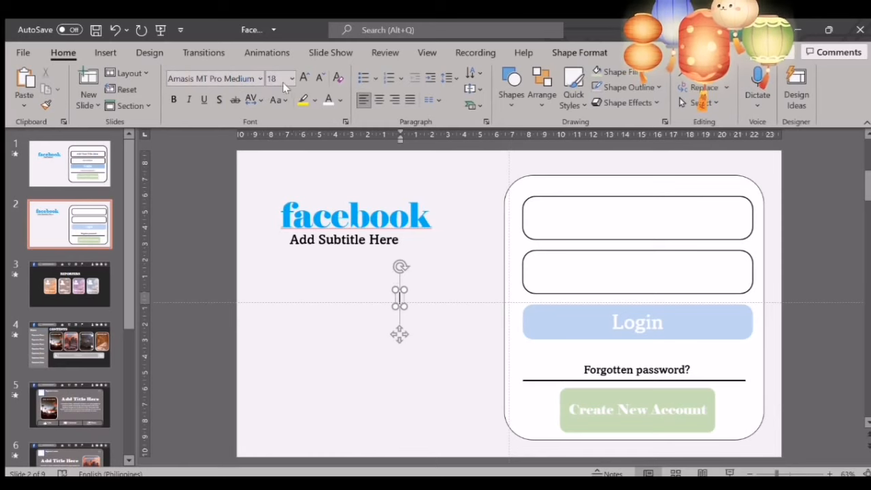
text(28)
key(Return)
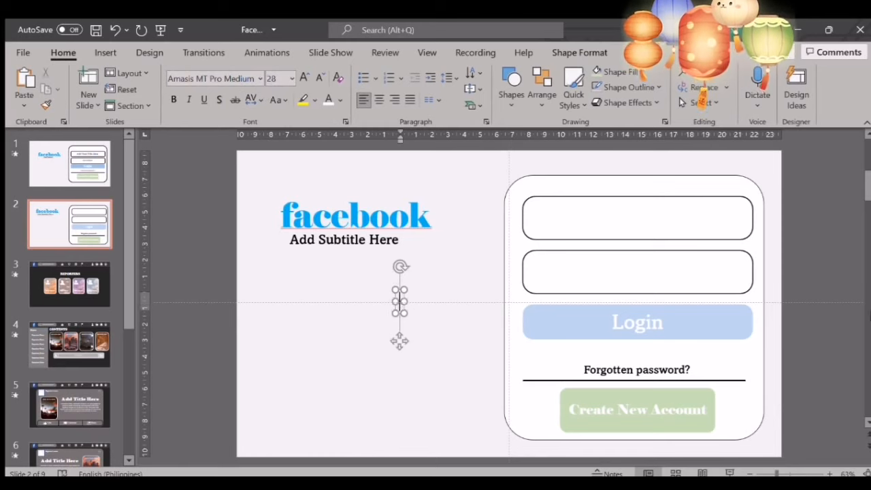
text(Add Your t)
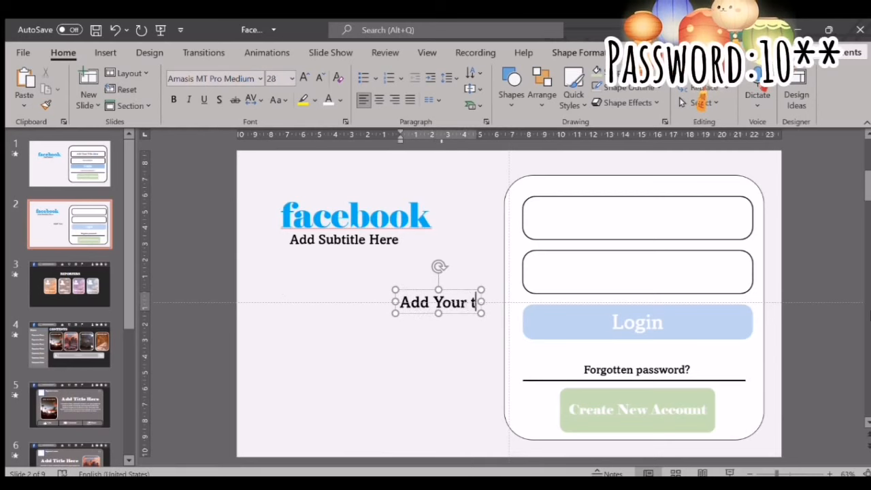
text(le Here)
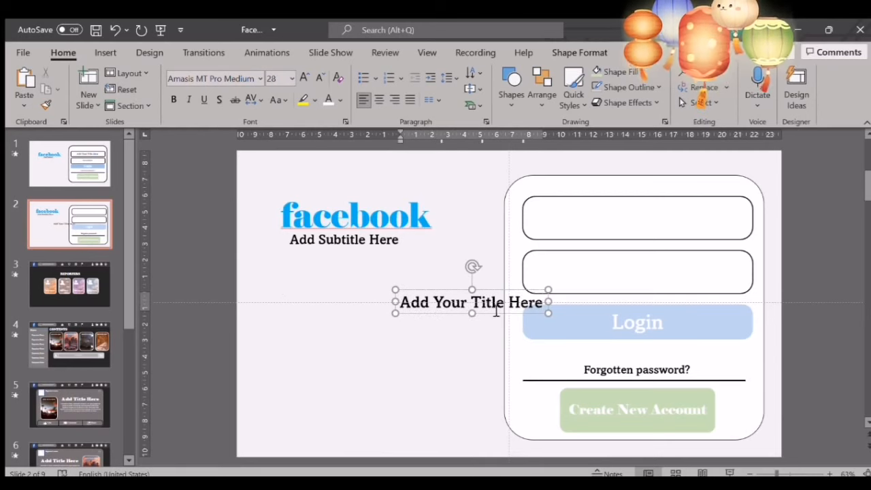
Place the "Add Your Title Here" text inside the upper form bar on slide 2 and set its font size to 36.
drag(446, 318, 606, 208)
click(597, 216)
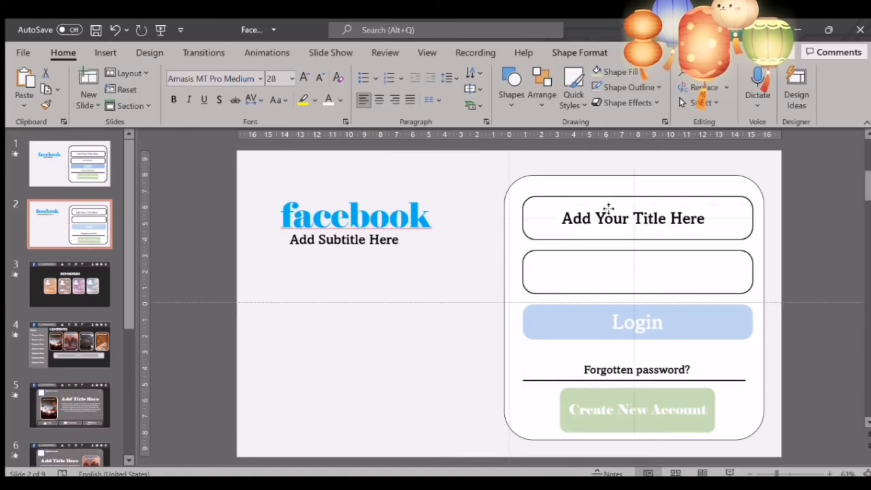
click(292, 79)
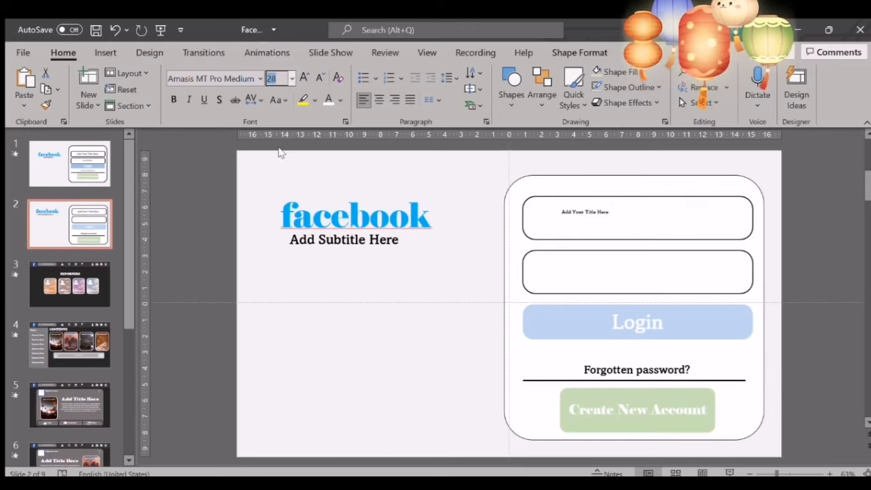
click(277, 313)
Copy the title text into the second form bar and replace its wording with "********".
click(639, 233)
drag(638, 236, 611, 288)
drag(729, 278, 547, 269)
text(*****)
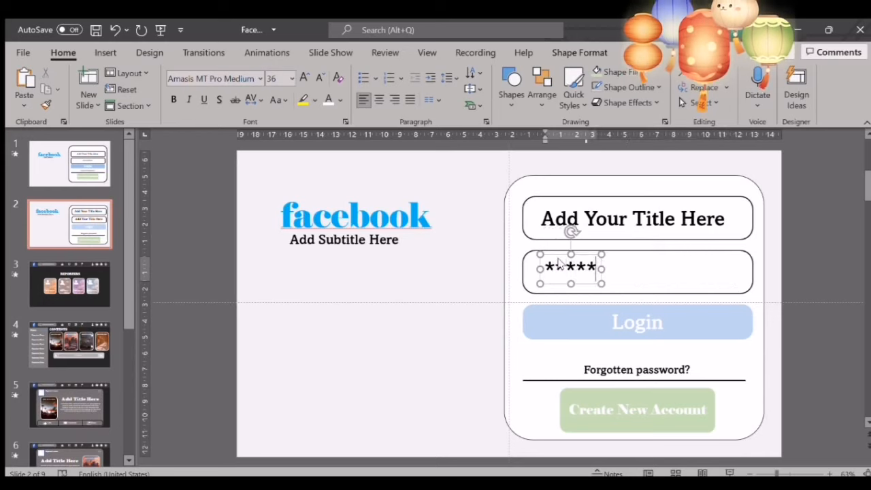
text(***)
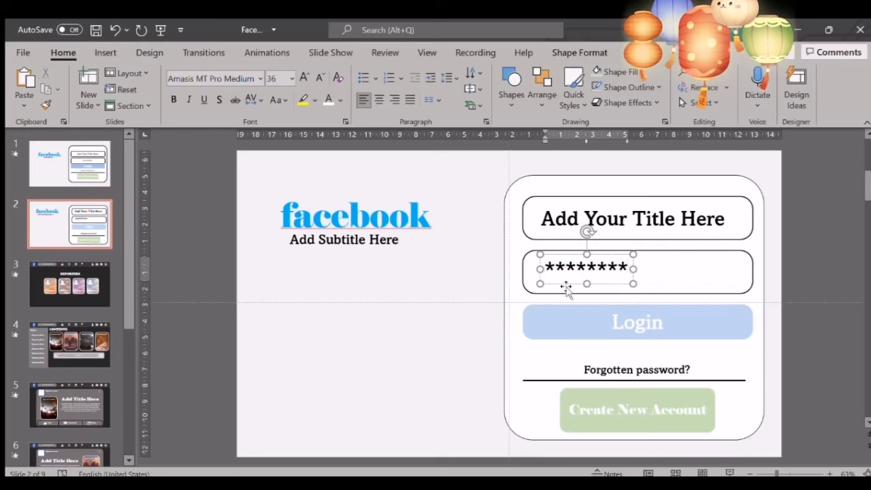
click(381, 402)
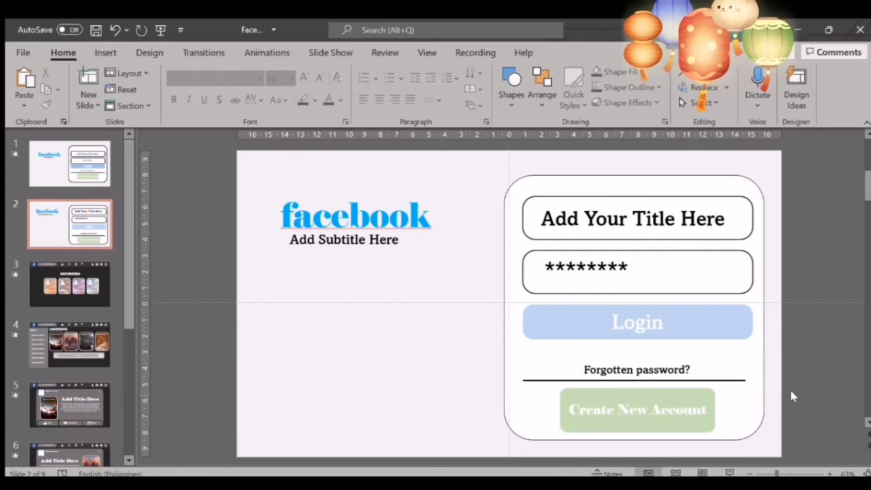
Add a blank slide after the Reporters slide.
click(105, 53)
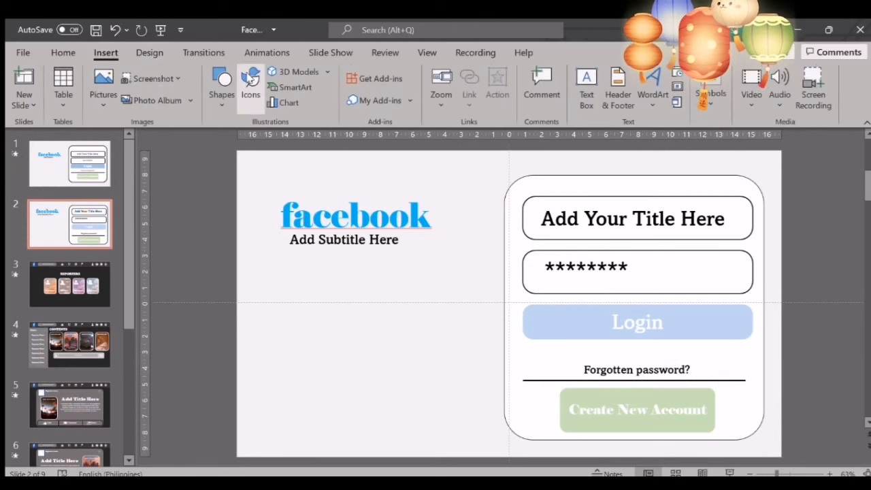
click(251, 78)
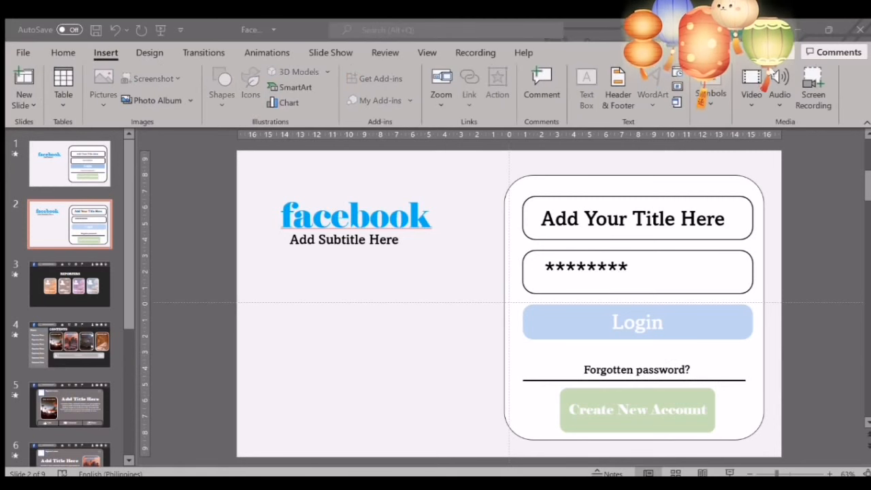
click(69, 284)
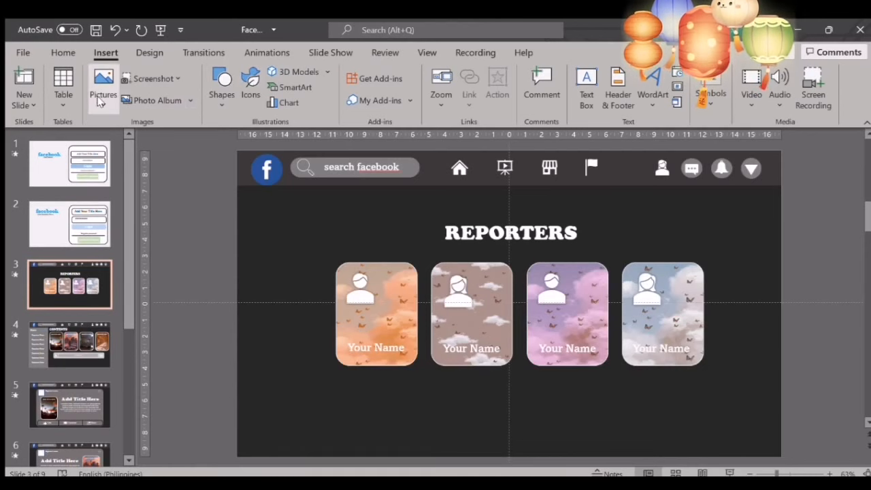
click(63, 52)
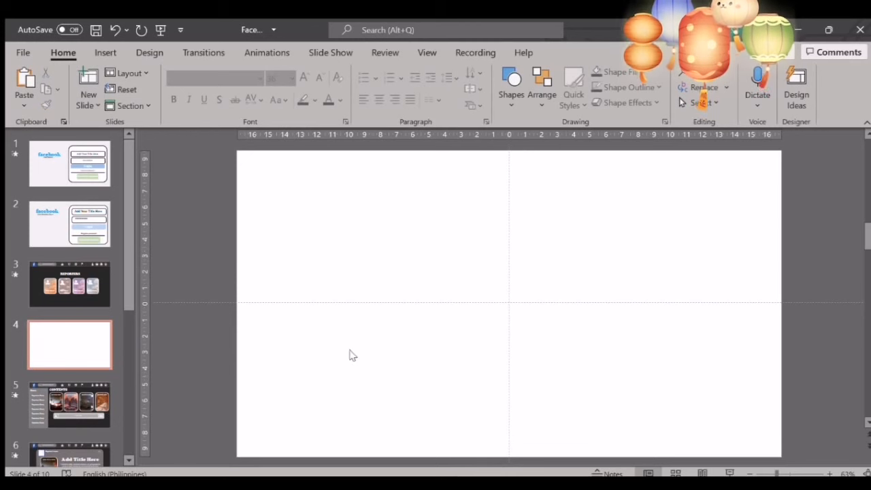
Format the new slide's background with a solid dark charcoal fill.
right_click(350, 350)
click(398, 369)
click(842, 310)
click(766, 163)
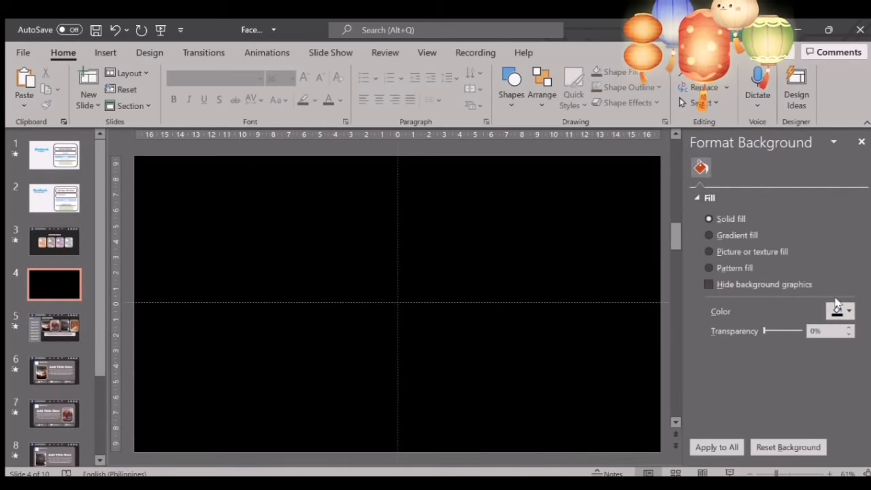
click(837, 307)
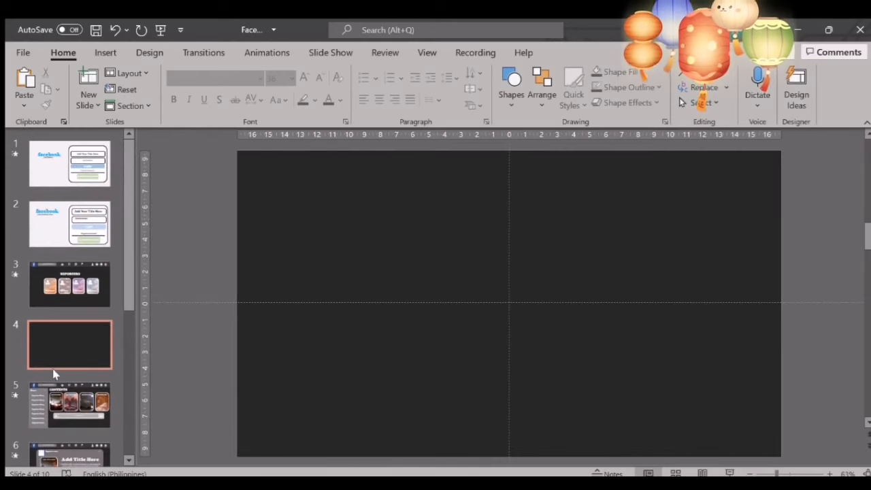
Draw a rectangle about 33.87 cm wide and 2.51 cm high across the slide's upper edge, fill it grey and remove its blue outline.
click(508, 85)
click(540, 131)
mouse_move(238, 151)
mouse_down()
mouse_move(270, 186)
mouse_move(297, 191)
mouse_move(782, 218)
mouse_up()
click(349, 71)
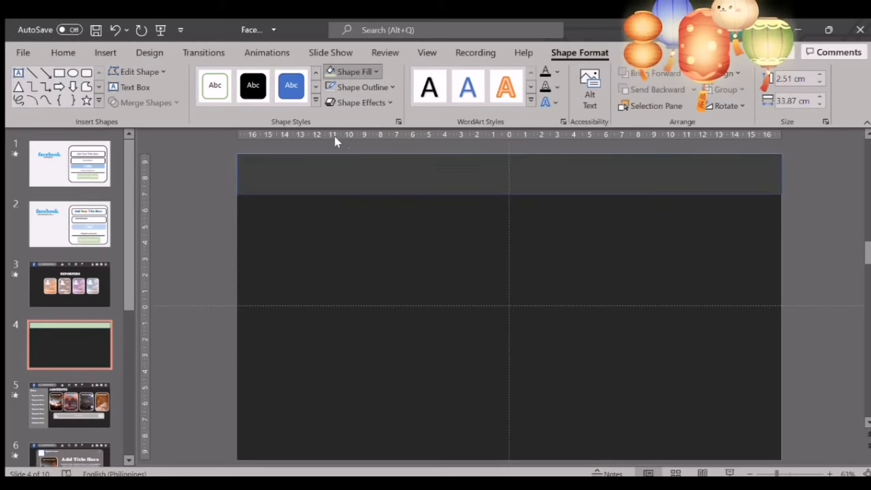
click(339, 136)
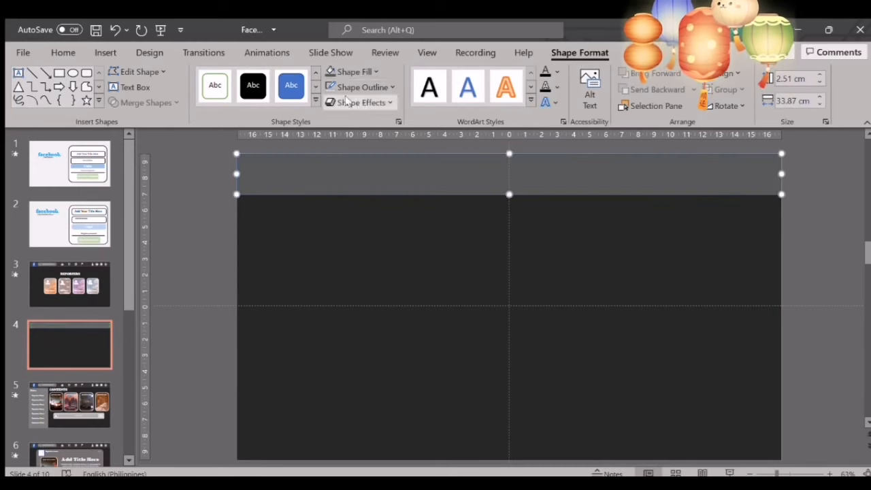
click(211, 233)
Insert the round Facebook logo picture, size it to about 2.31 cm square and place it at the left end of the grey header bar.
click(105, 52)
click(110, 80)
click(136, 143)
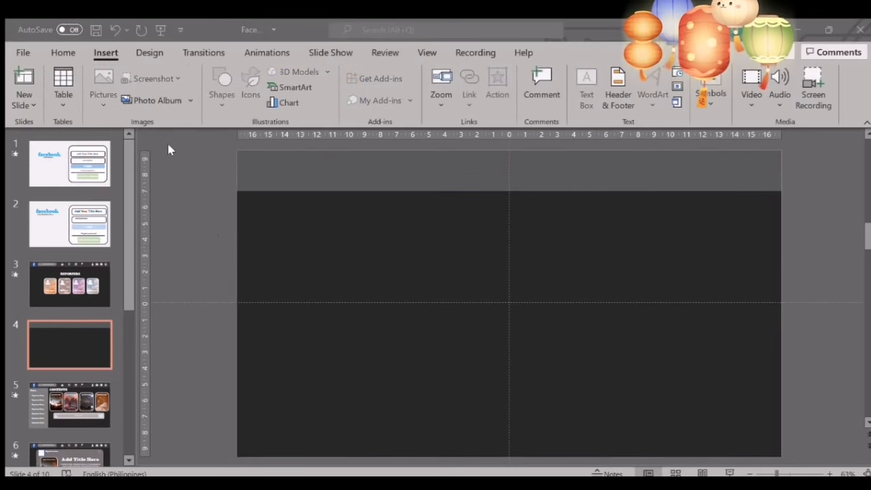
double_click(313, 312)
drag(401, 196, 261, 176)
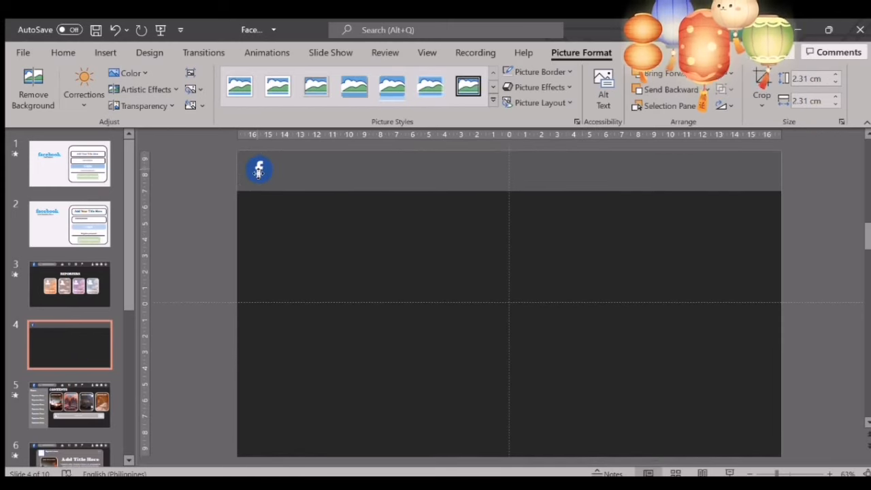
Draw a fully rounded rectangle about 10.61 cm wide and 1.48 cm high in the header bar, just right of the Facebook logo.
click(106, 53)
click(227, 80)
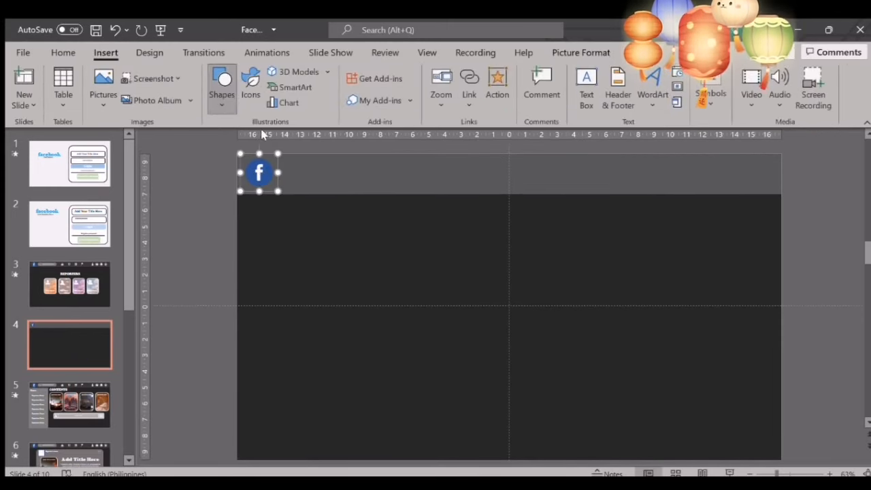
drag(321, 189, 501, 202)
drag(418, 193, 377, 157)
drag(285, 160, 349, 163)
mouse_move(358, 168)
mouse_down()
mouse_move(350, 165)
mouse_move(386, 169)
mouse_move(366, 166)
mouse_up()
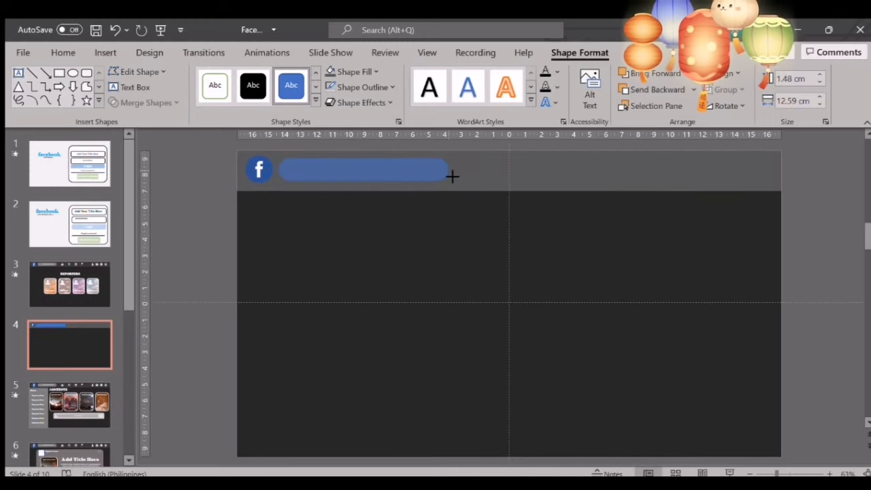
drag(452, 177, 449, 174)
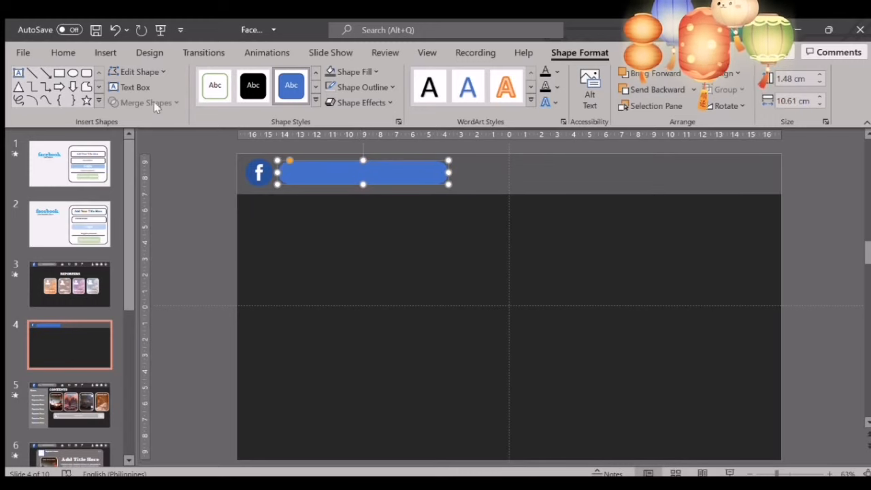
Give the rounded rectangle beside the logo a grey outline and a lighter grey fill than the header bar.
click(323, 150)
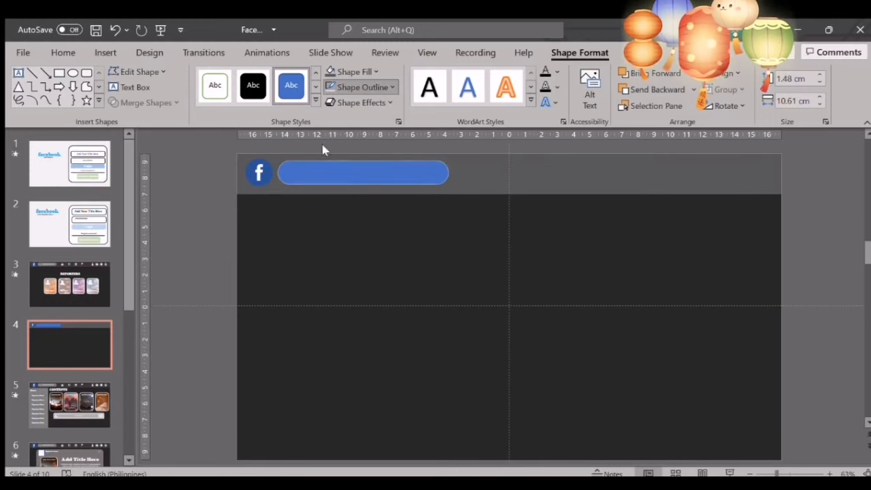
click(326, 151)
click(350, 73)
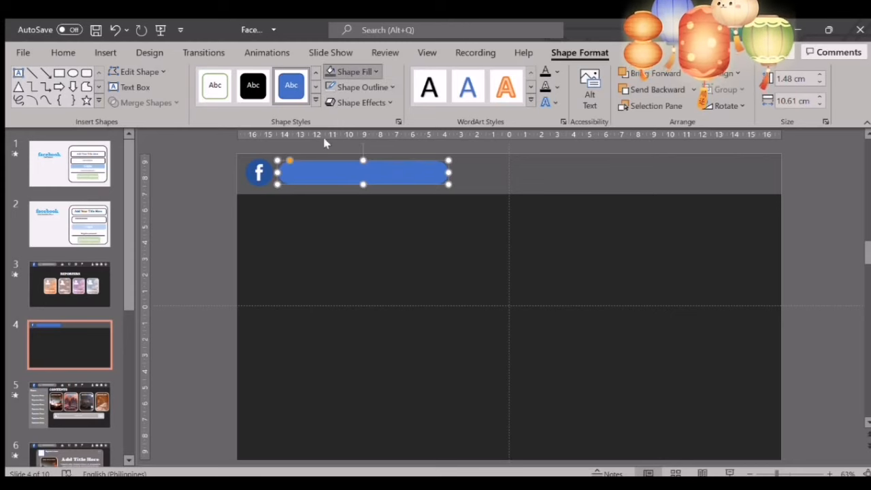
click(327, 159)
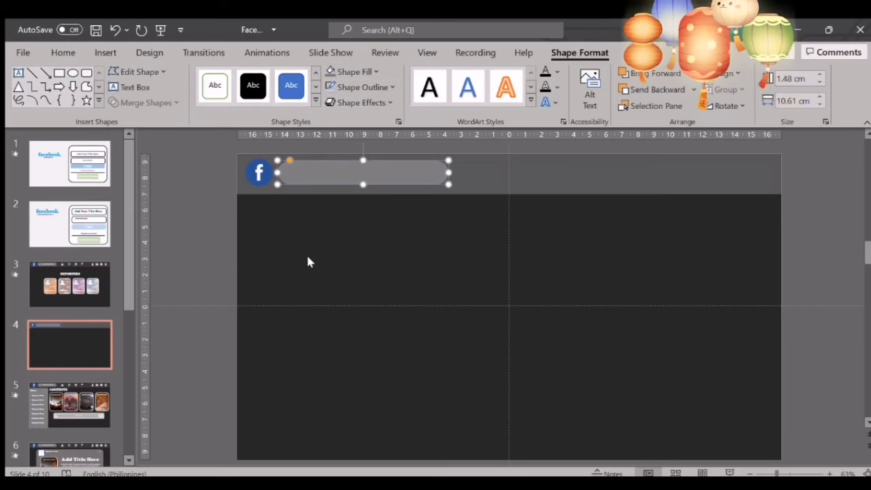
click(196, 248)
Add a white text box reading "Search facebook" in Amasis MT Pro Medium, size 18, and place it on the rounded search bar.
click(105, 52)
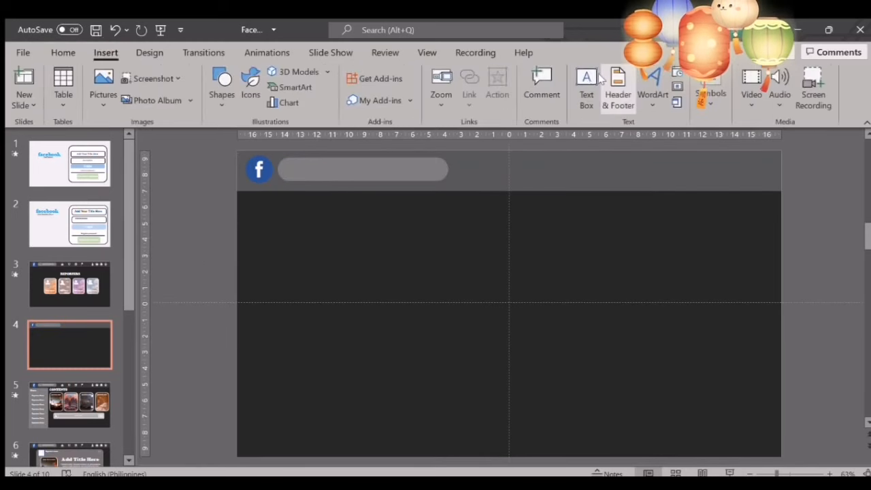
click(587, 88)
click(447, 268)
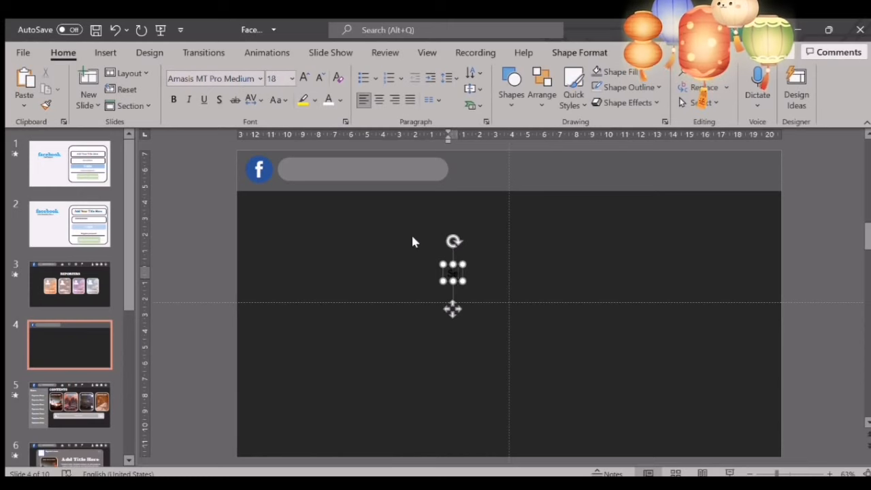
text(s)
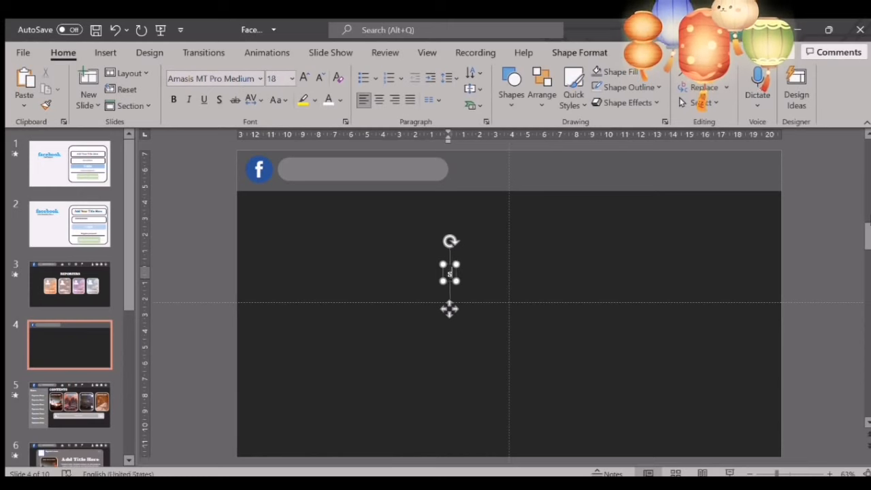
text(earch facebook)
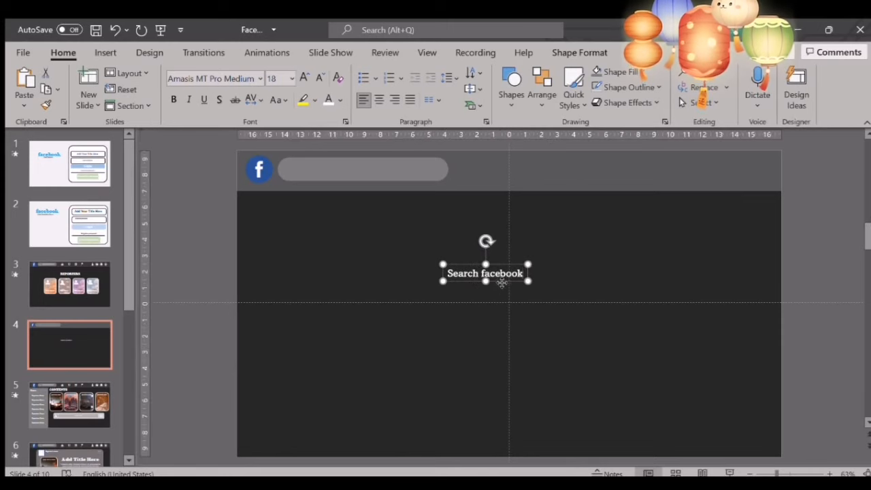
drag(500, 280, 393, 178)
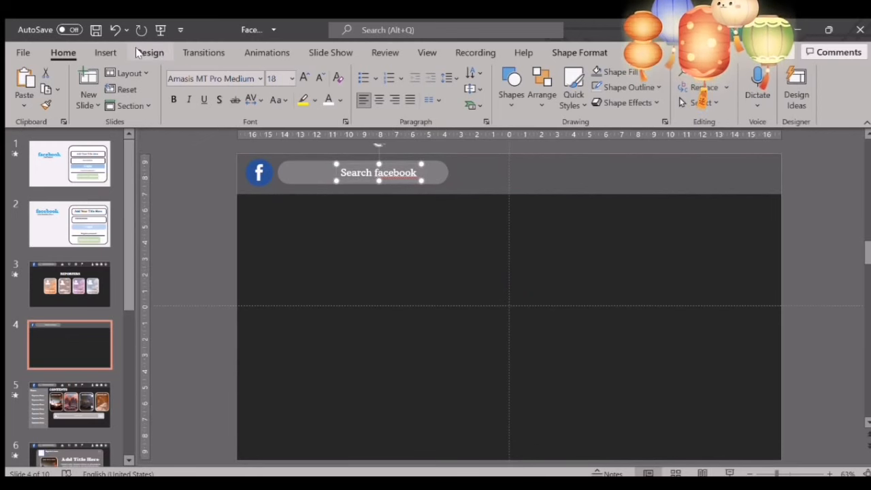
Open the icon library to choose an icon for the header bar.
click(105, 52)
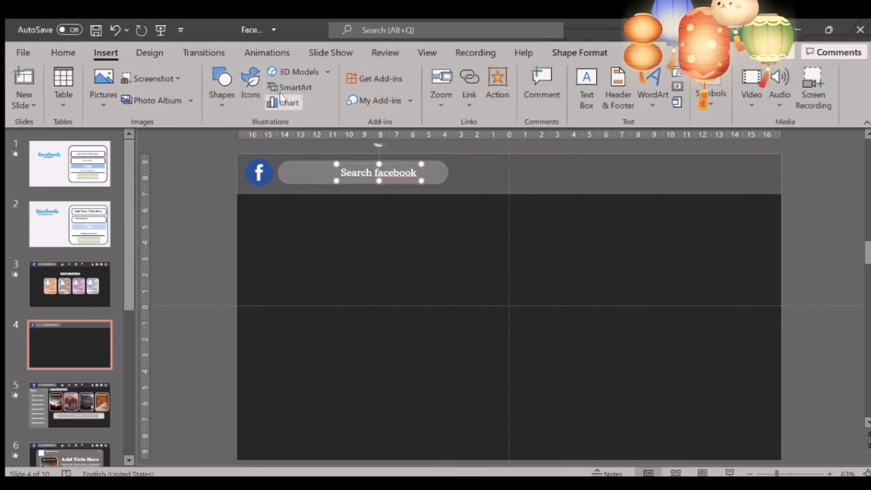
click(236, 91)
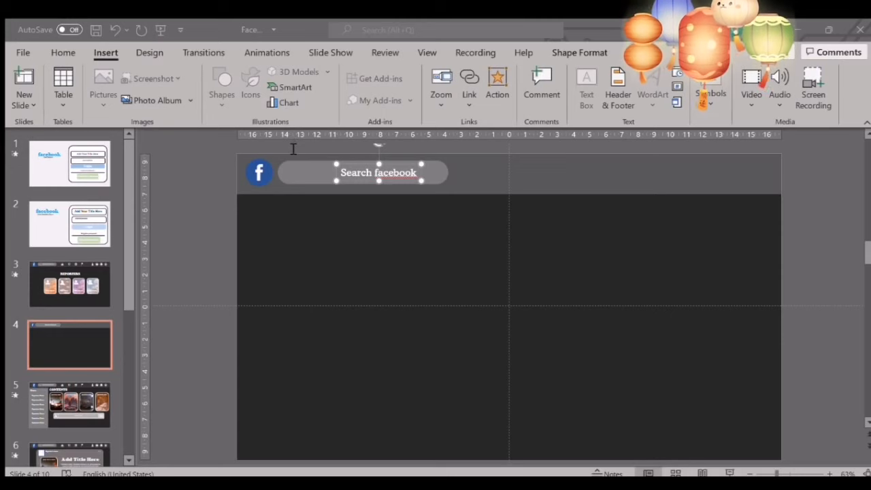